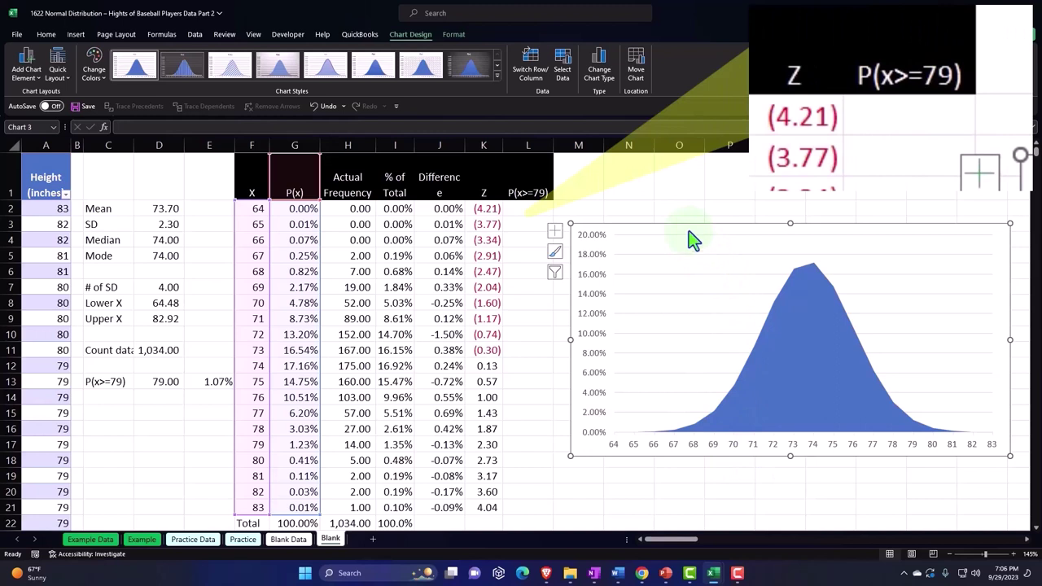
- Move the bell-curve chart slightly up and to the right, and select the empty P(x>=79) column from L2 to L17
drag(689, 231, 697, 226)
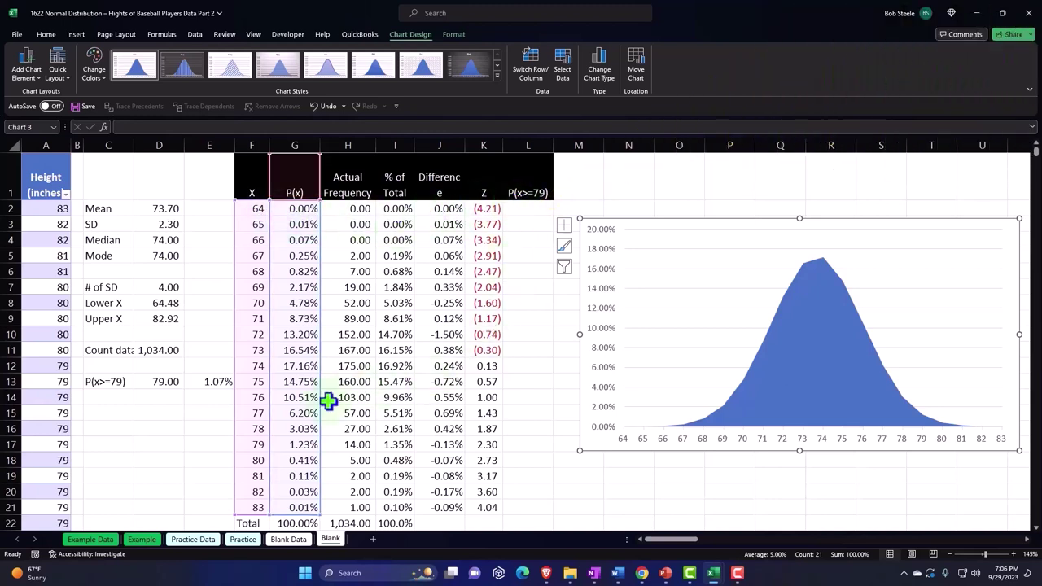
drag(249, 445, 485, 504)
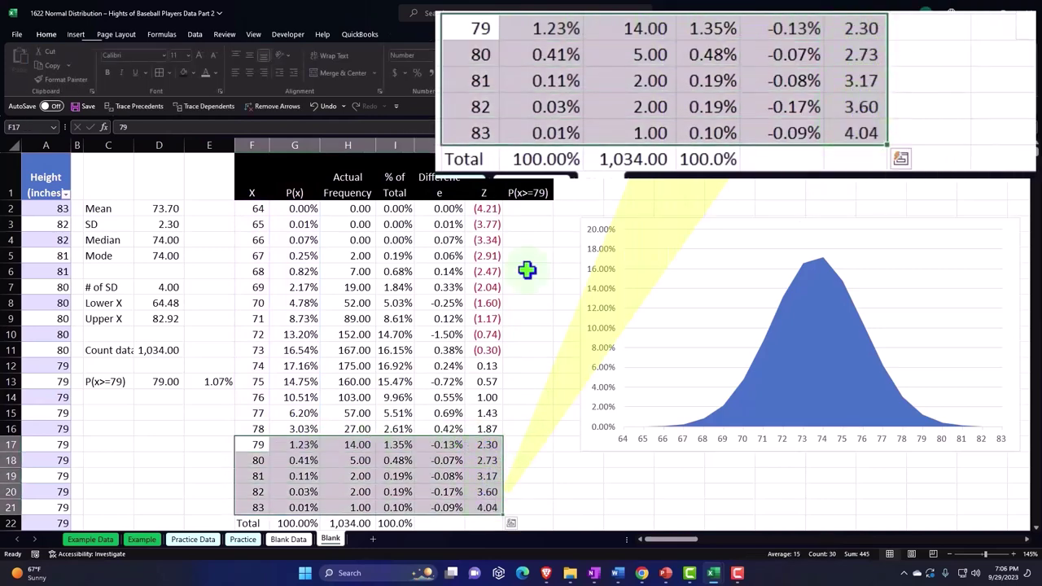
drag(530, 204, 522, 445)
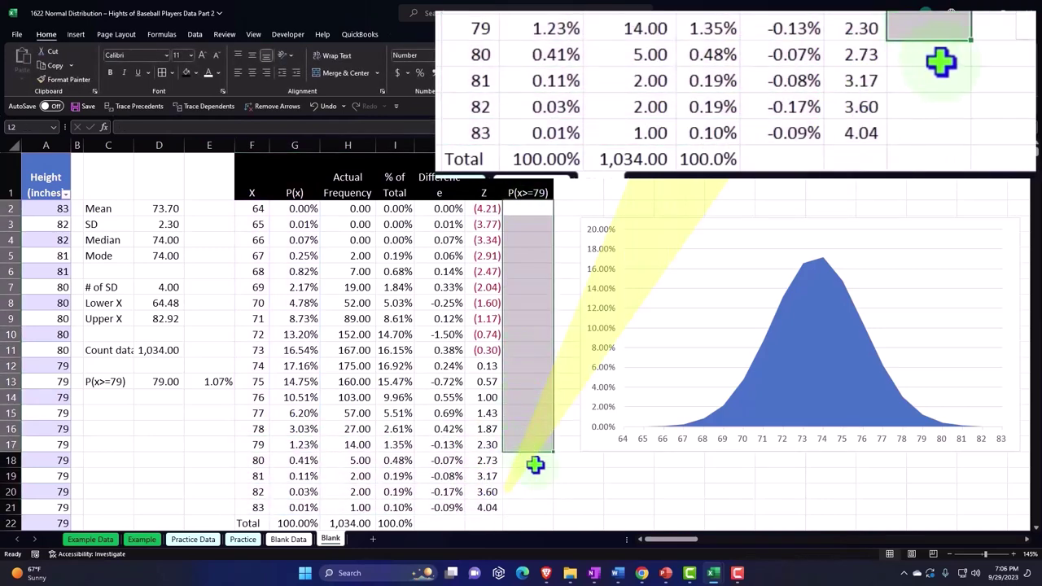
click(522, 445)
text(=)
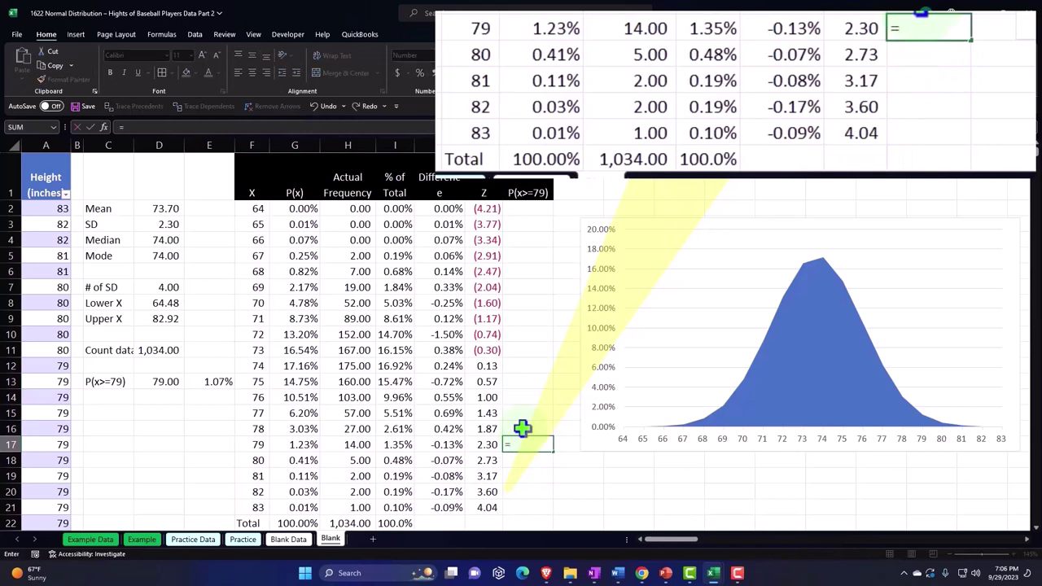
key(Left)
key(Left)
key(Left)
key(Left)
key(Left)
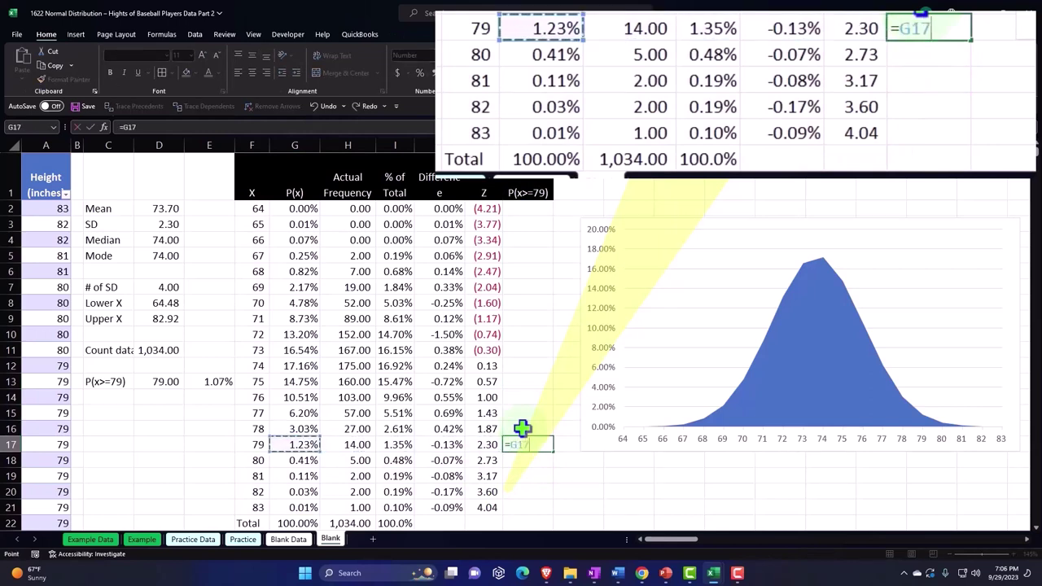
key(ctrl+Return)
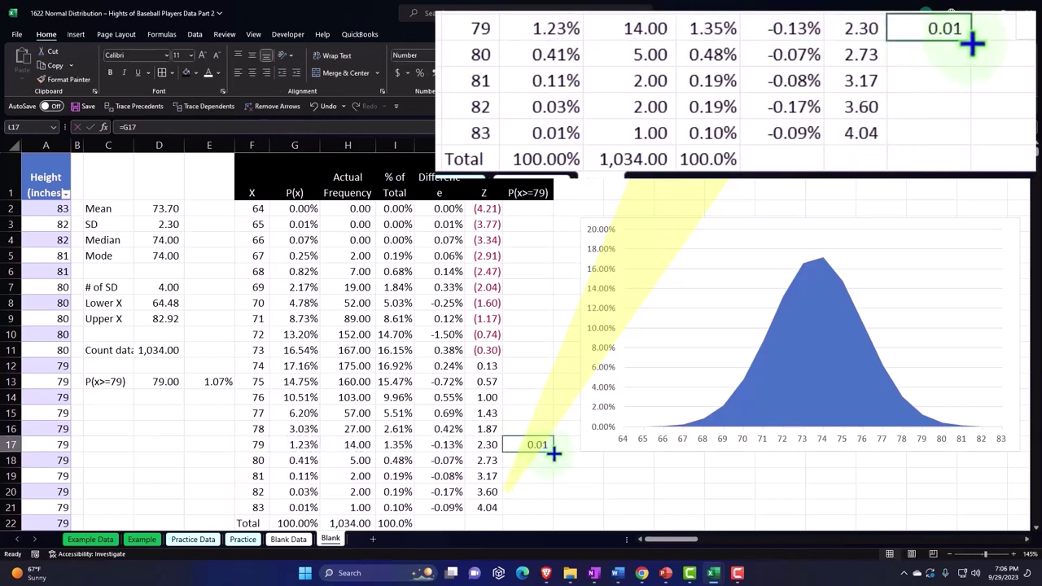
drag(551, 452, 551, 512)
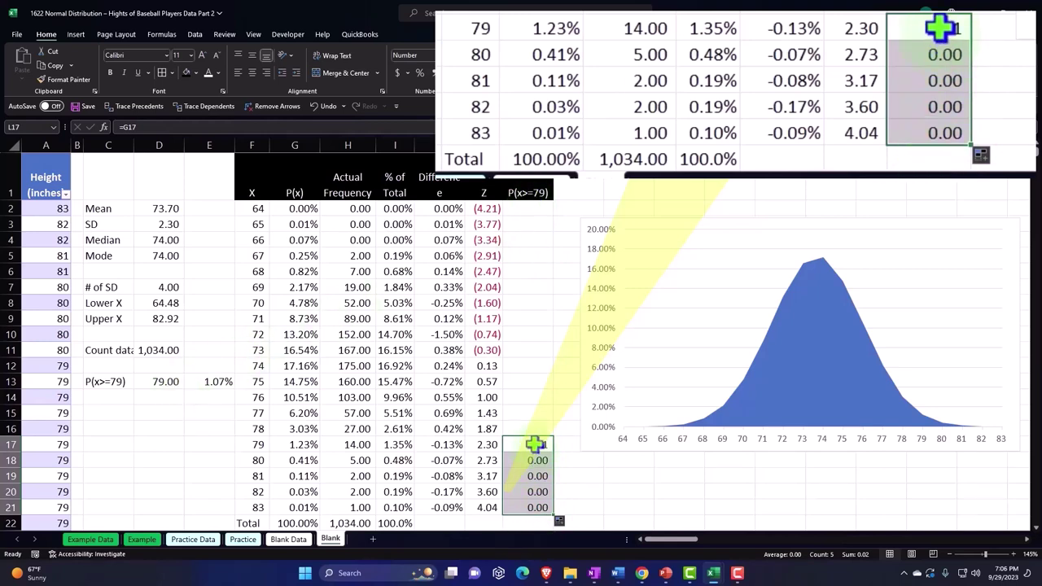
key(Delete)
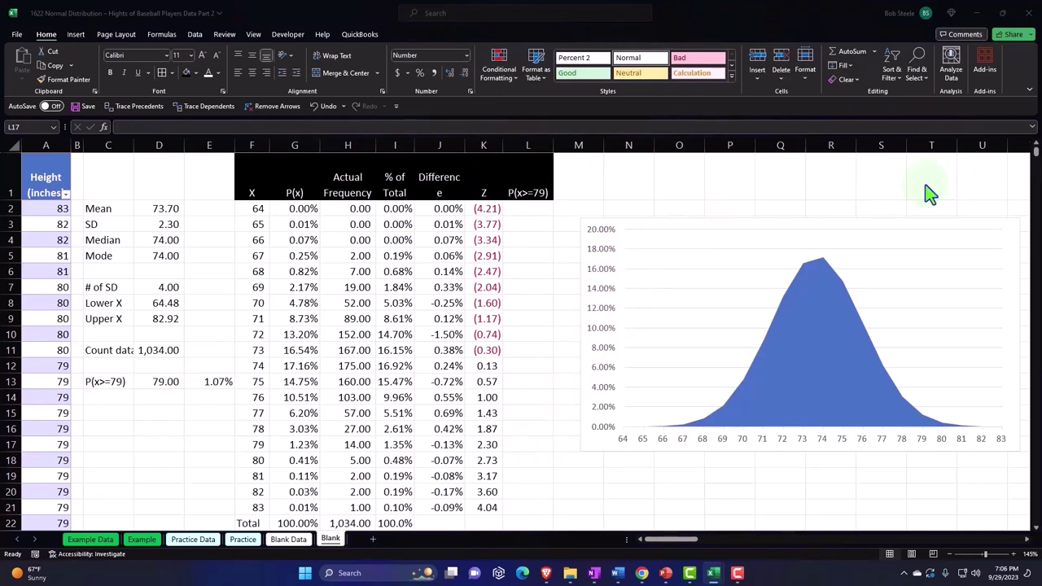
- Enter =IF(F2>=$D$13,G2,"") in L2 to return the P(x) value only when X is at least the D13 threshold
click(535, 207)
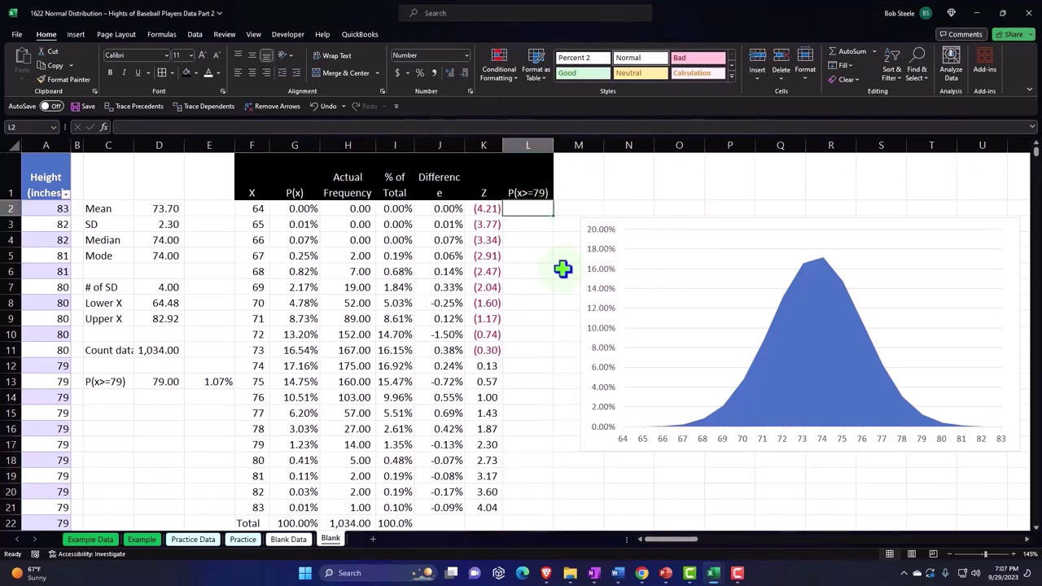
text(=)
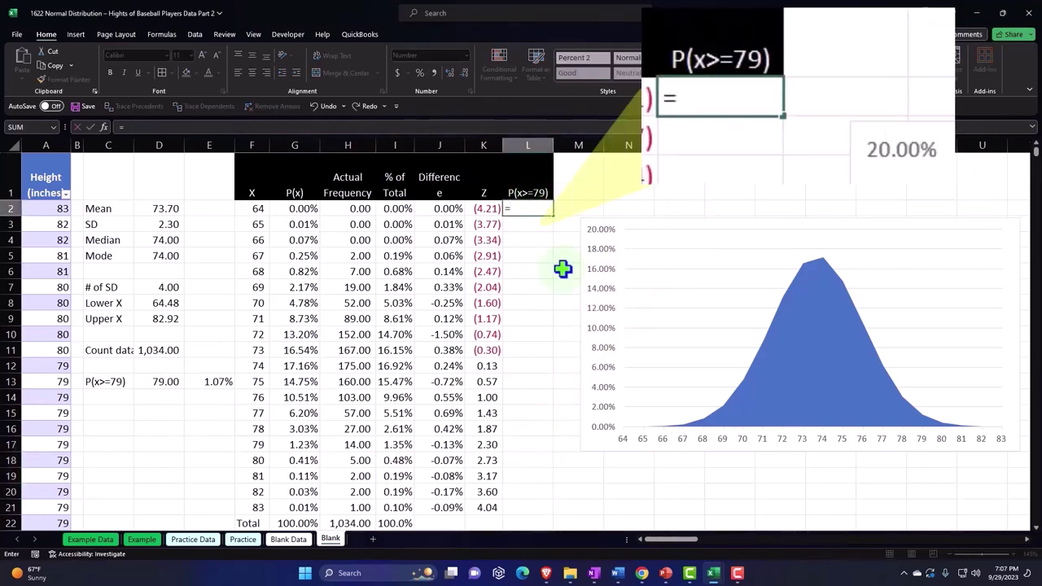
text(if()
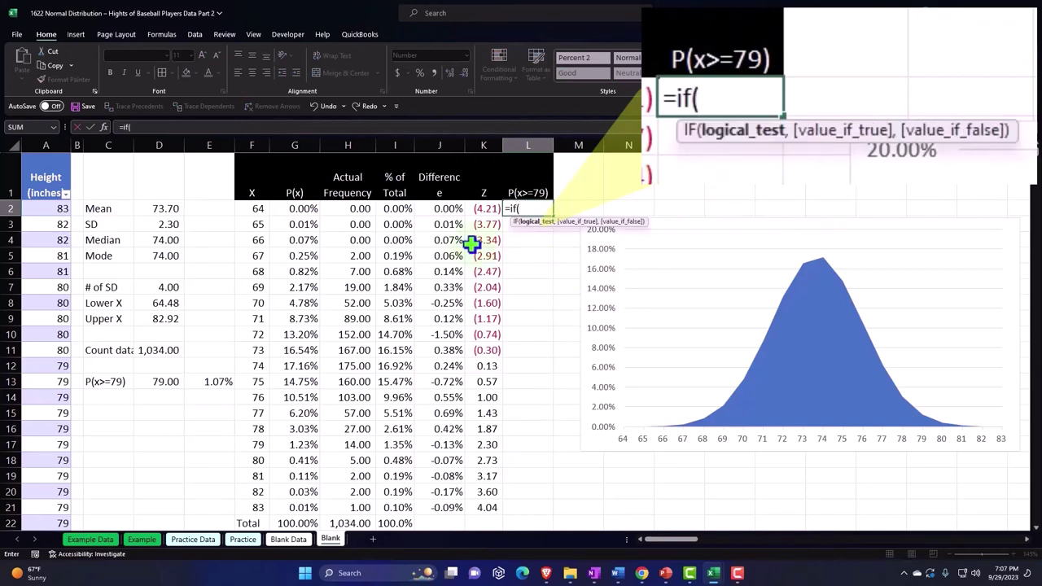
click(251, 209)
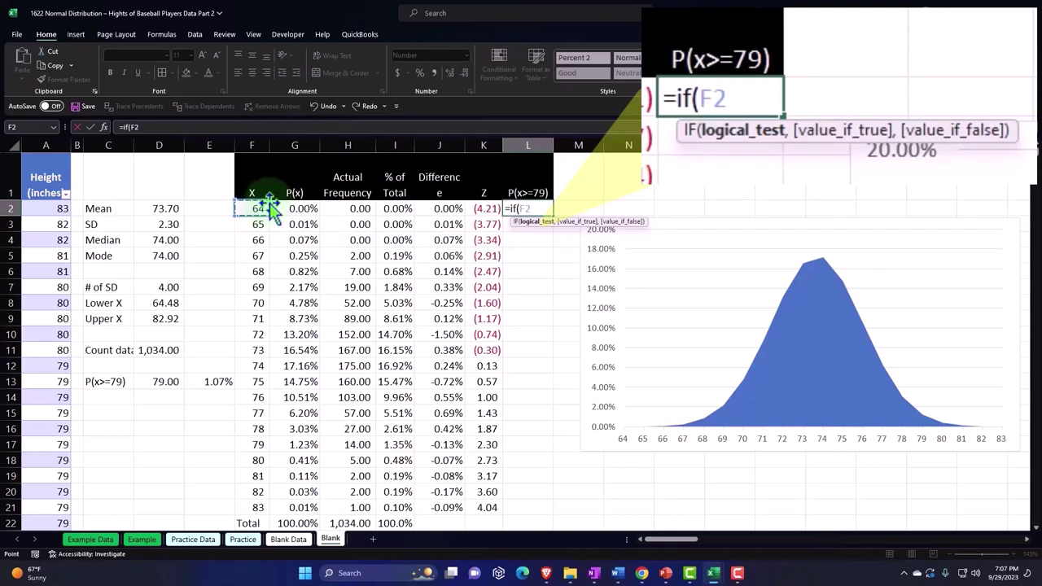
text(>=)
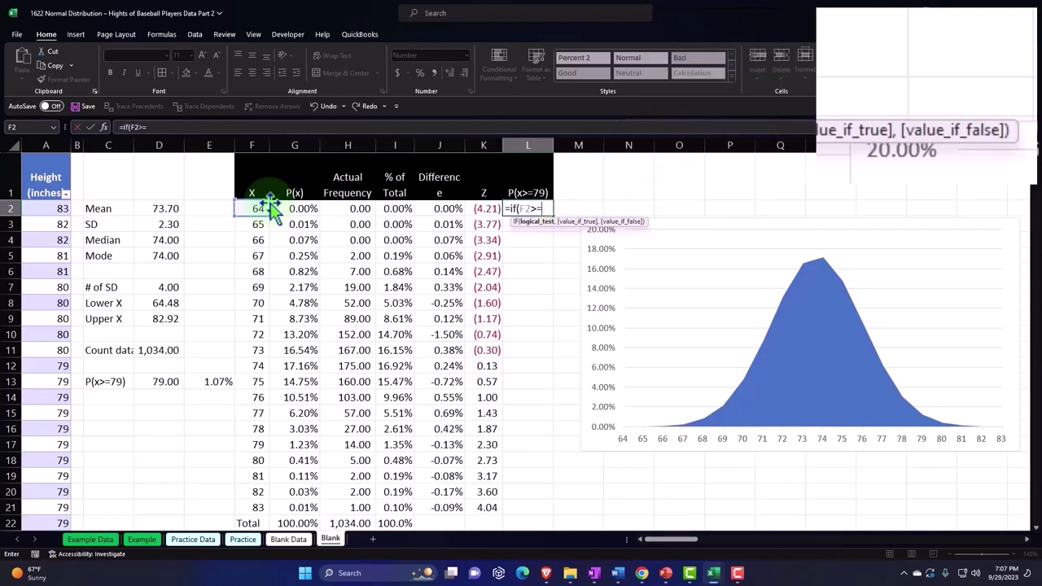
click(158, 378)
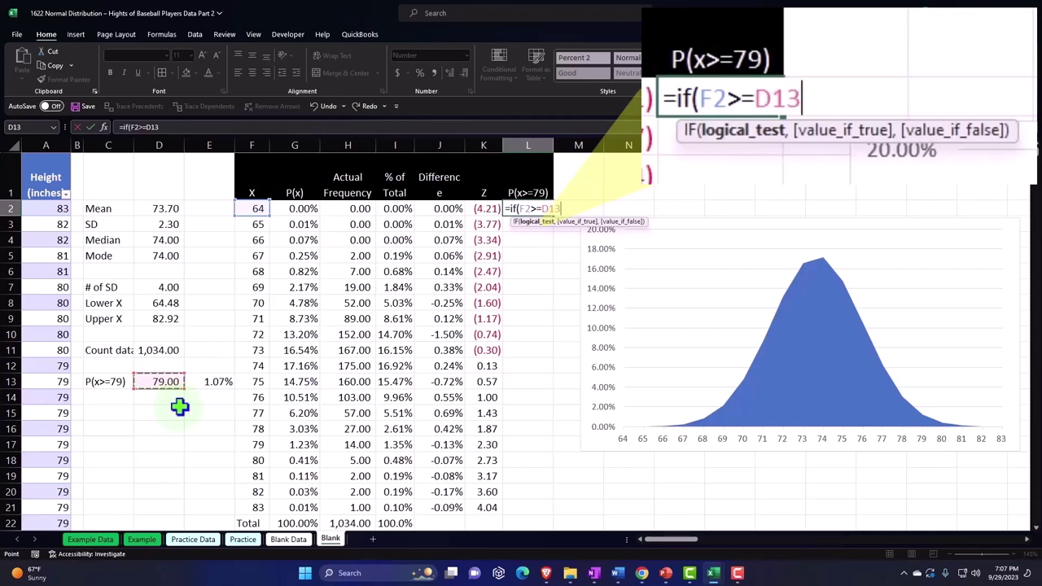
key(F4)
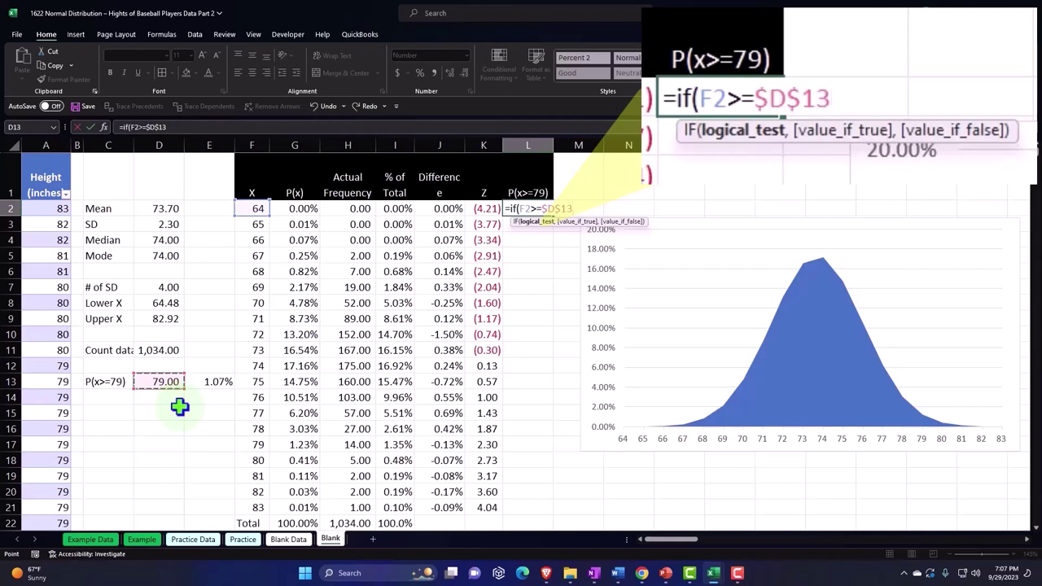
text(,)
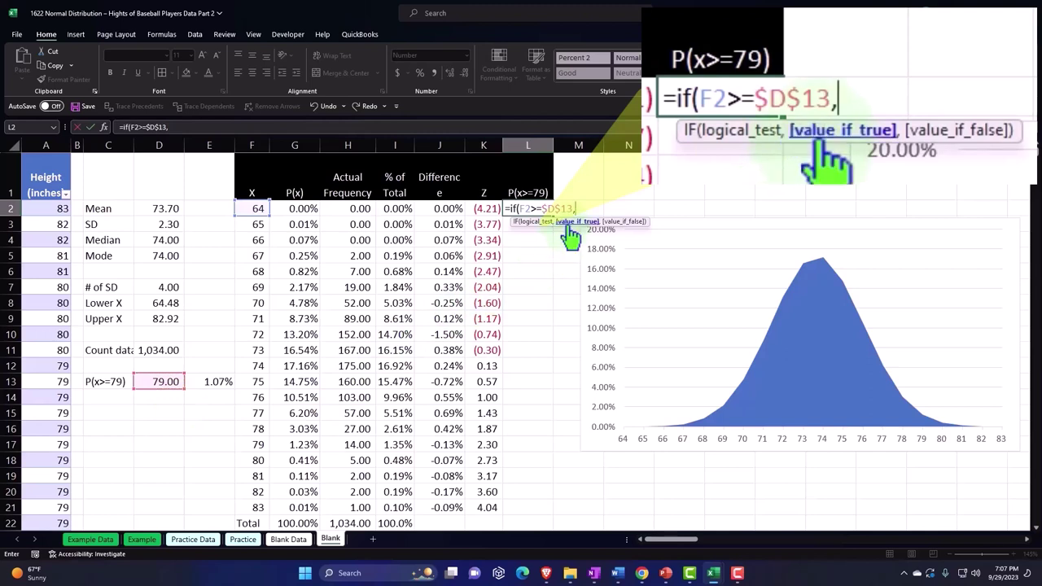
click(305, 208)
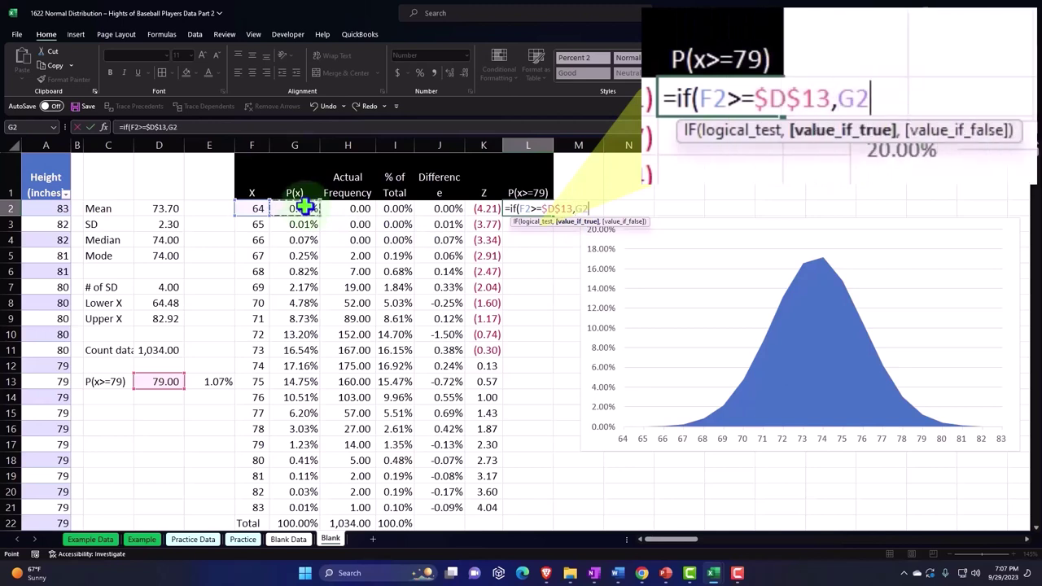
text(,)
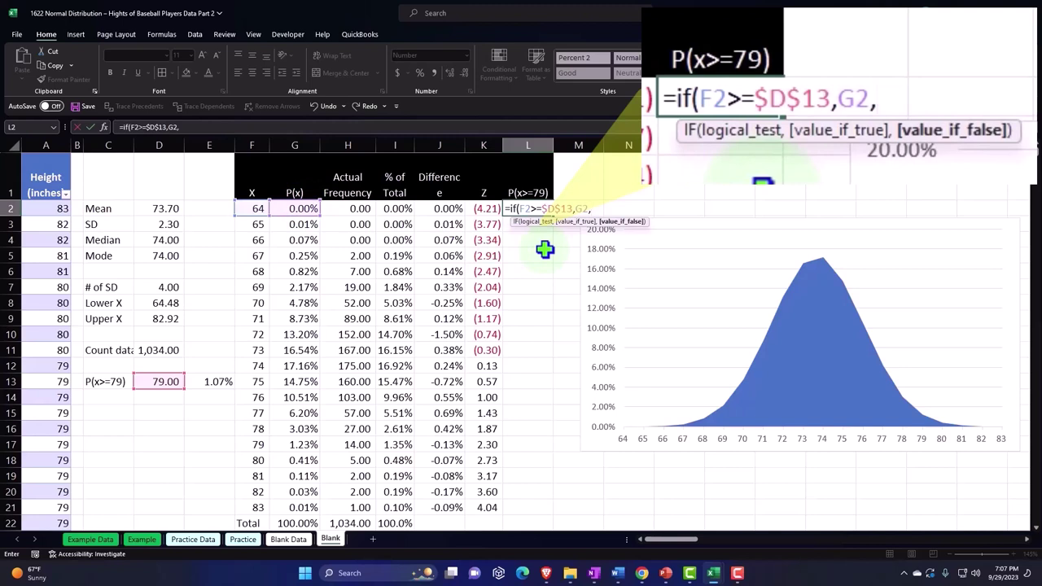
text("")
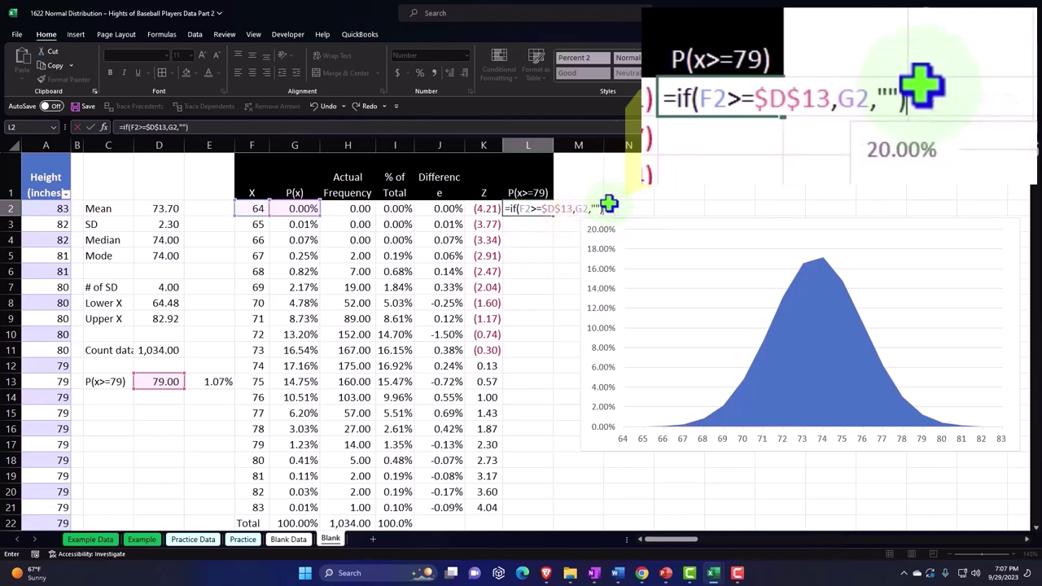
key(Return)
- Fill the L2 formula down through L21 and format the column's values as percentages with one decimal place
click(543, 213)
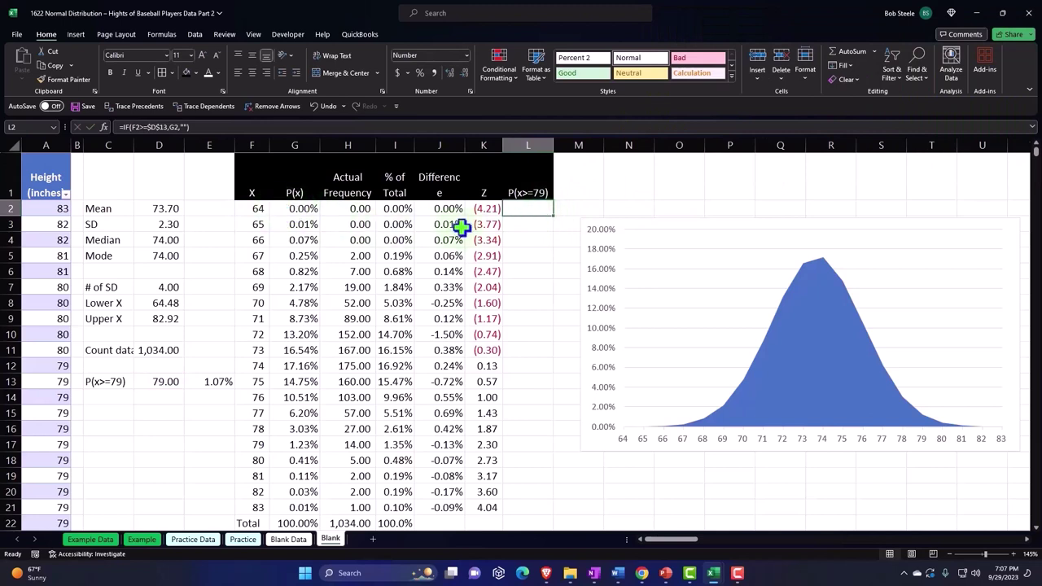
double_click(553, 218)
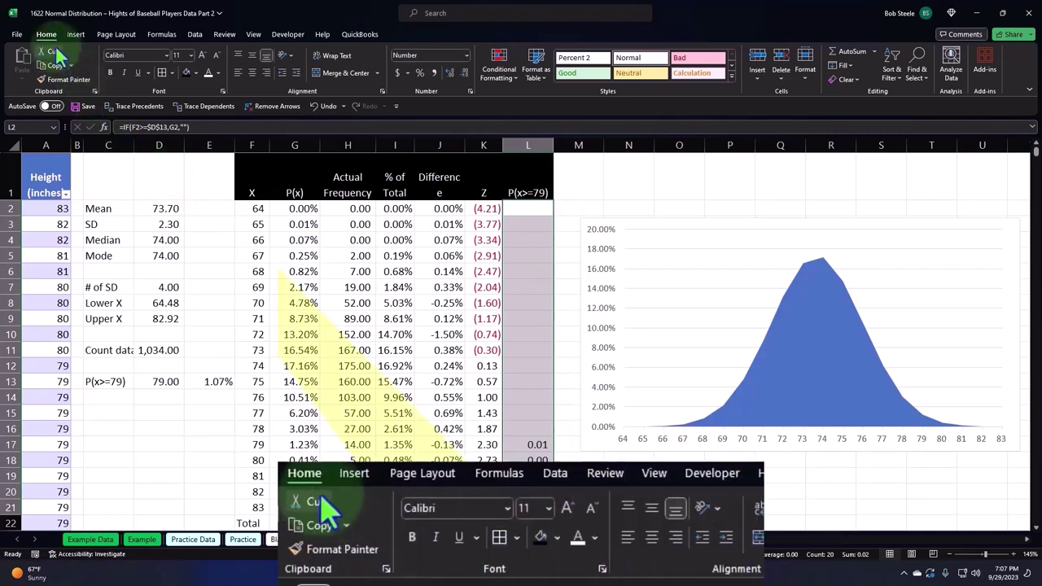
click(419, 74)
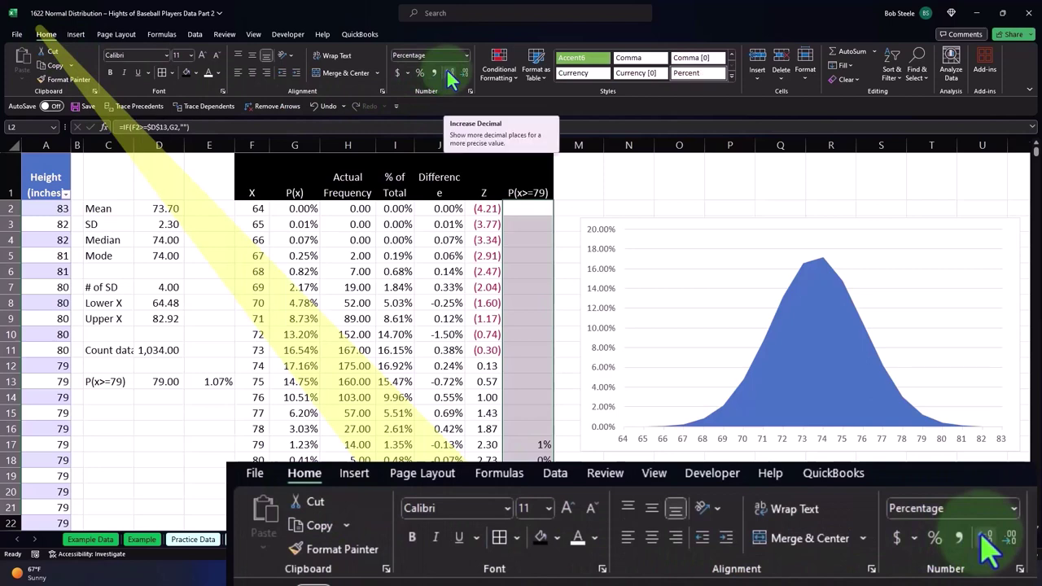
click(450, 75)
- Total the P(x>=79) column in L22 with =SUM(L2:L21)
scroll(512, 187, down, 1)
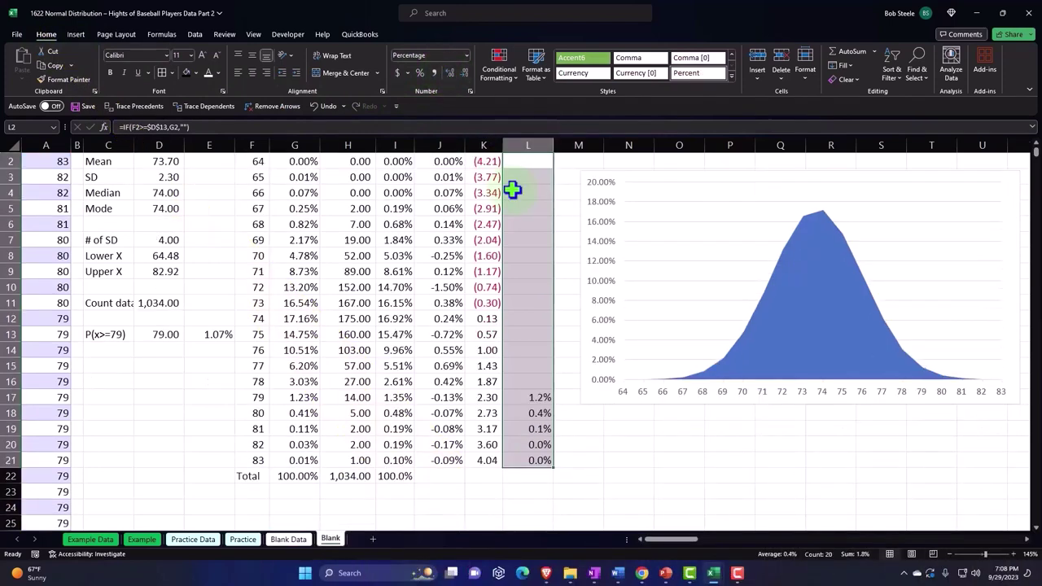
click(529, 477)
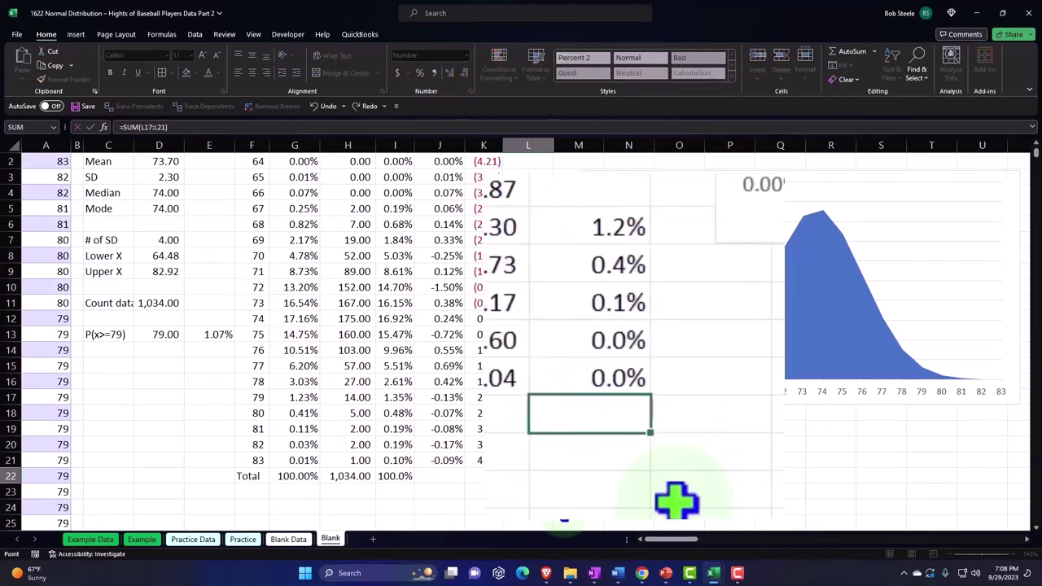
key(alt+equal)
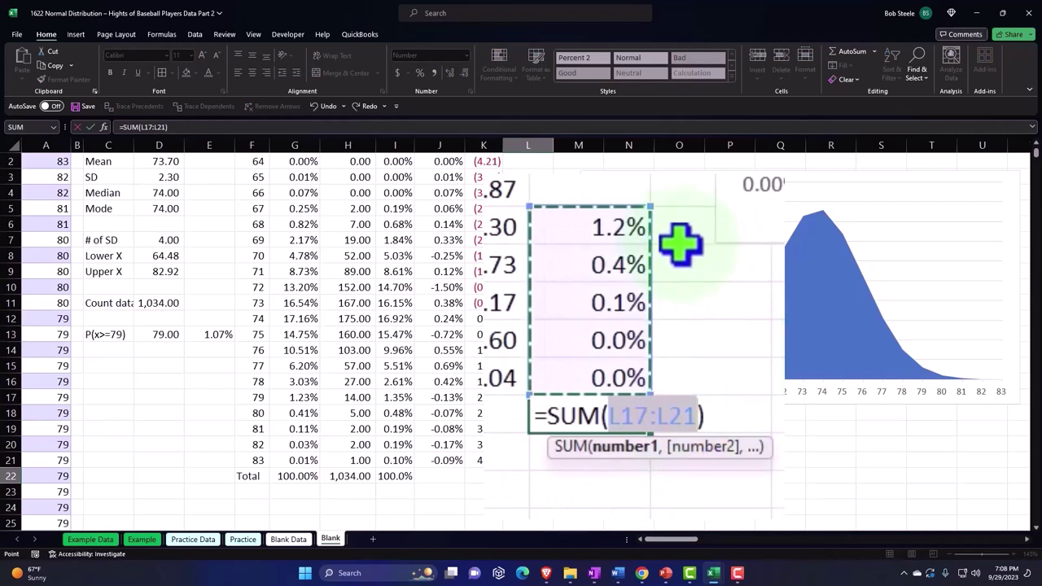
drag(554, 389, 554, 208)
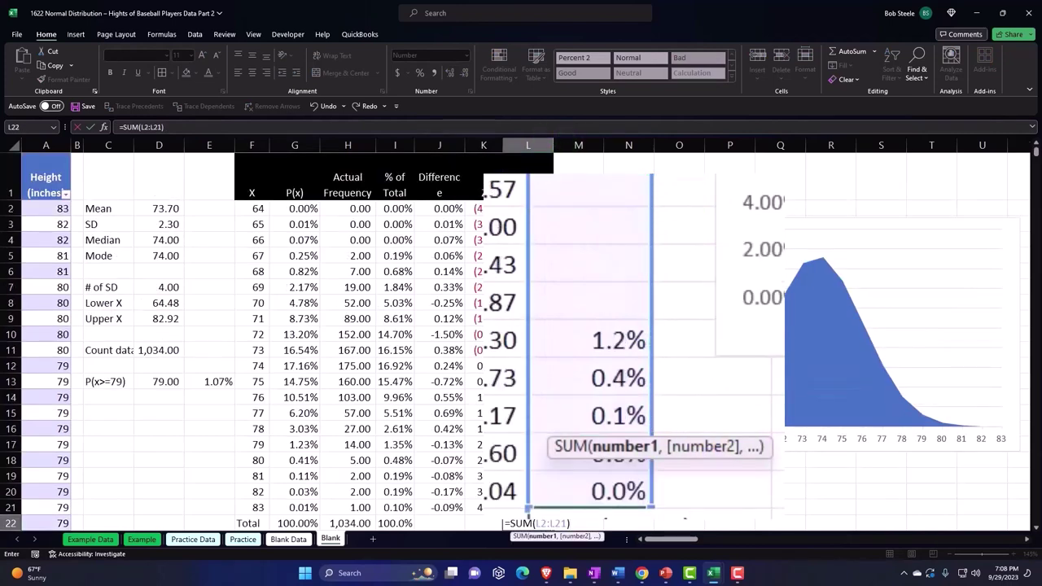
key(Return)
- Format the P(x>=79) column total in L22 as a percentage with two decimal places
click(531, 475)
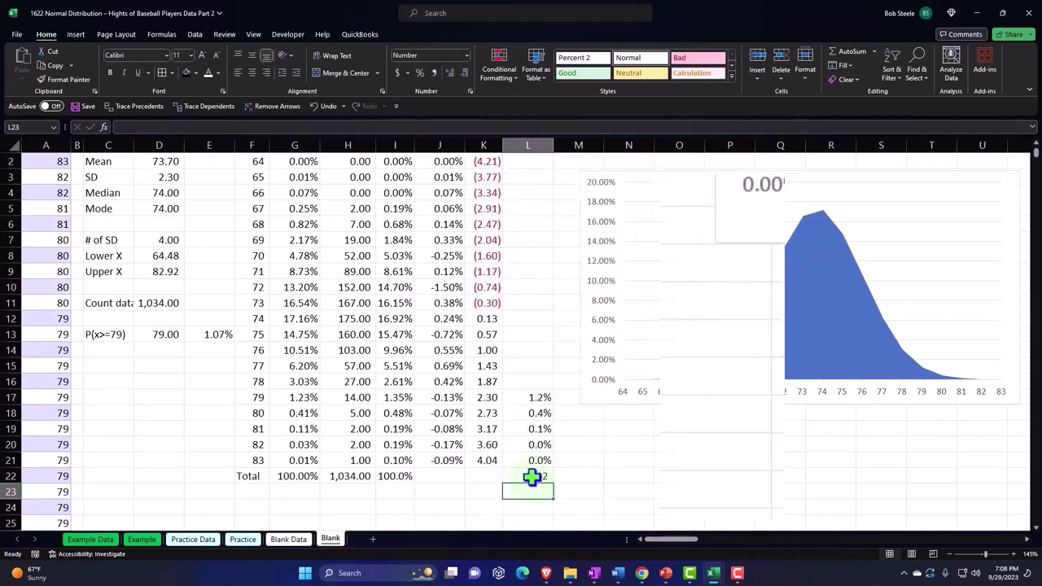
click(420, 72)
click(448, 73)
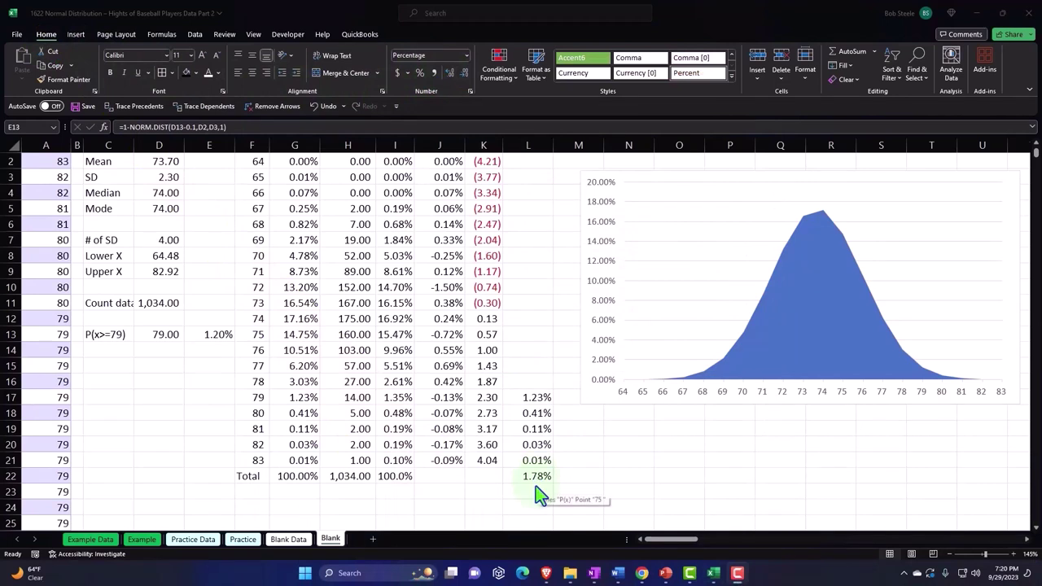
- Examine the NORM.DIST formula in E13 and compare its result with the individual probabilities in L17:L21
click(208, 334)
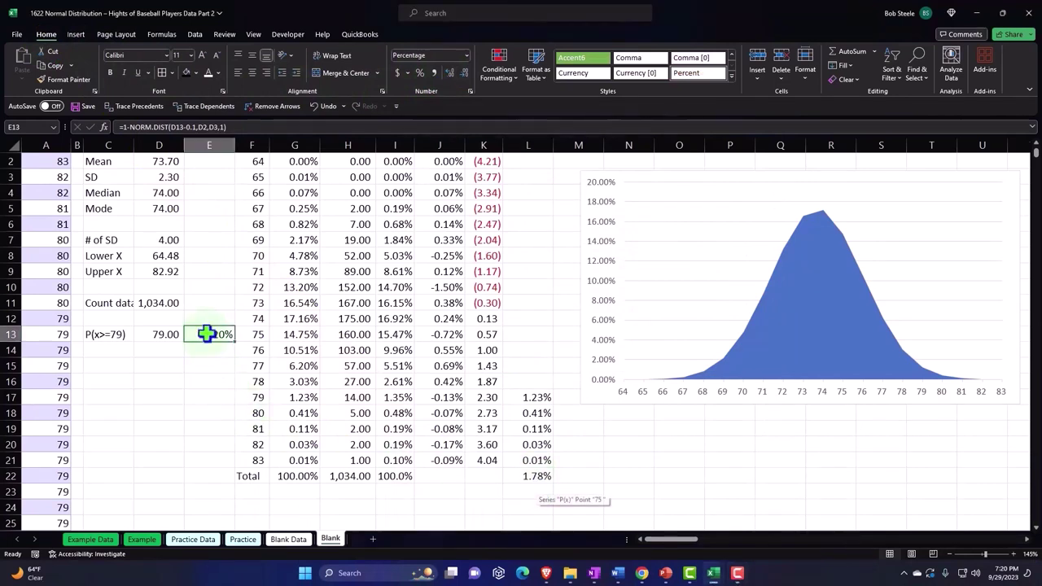
double_click(208, 334)
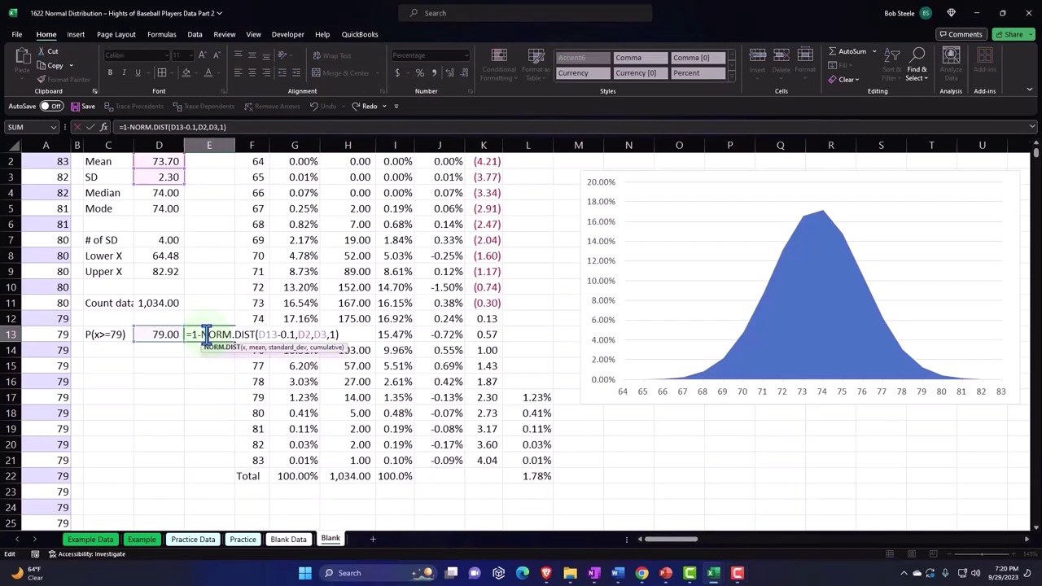
key(Return)
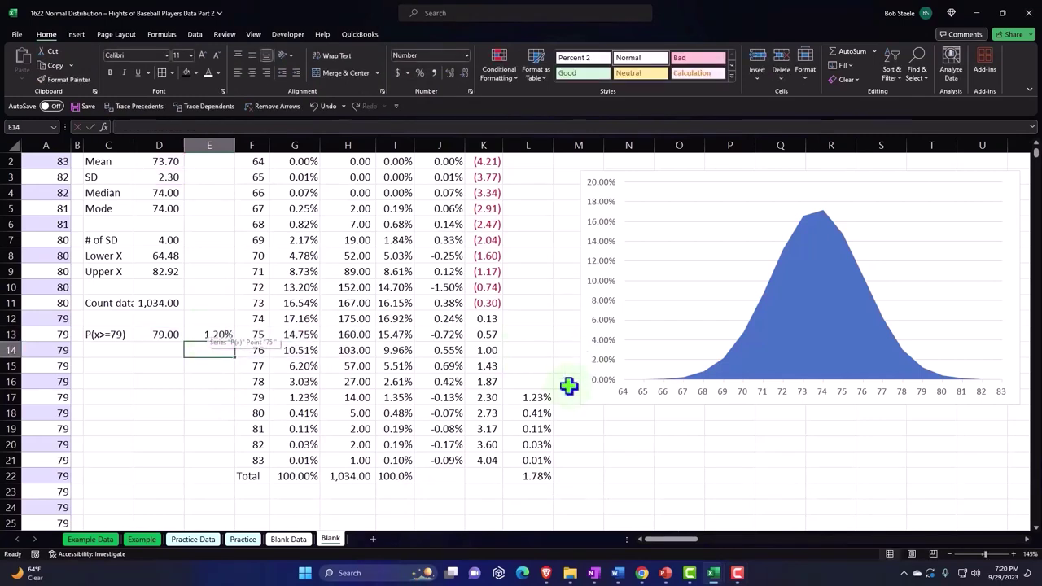
click(546, 399)
drag(545, 399, 539, 458)
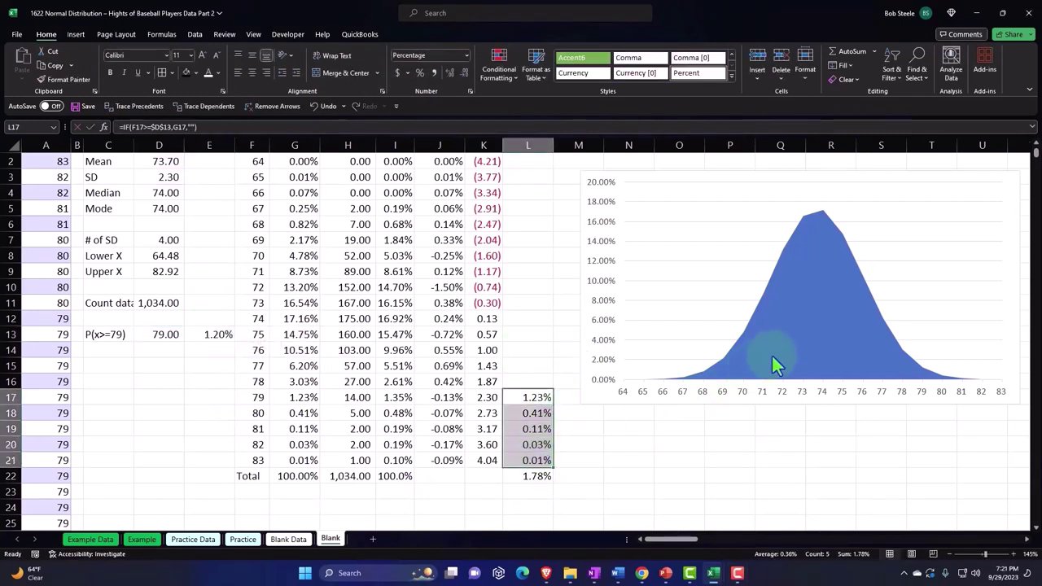
click(747, 471)
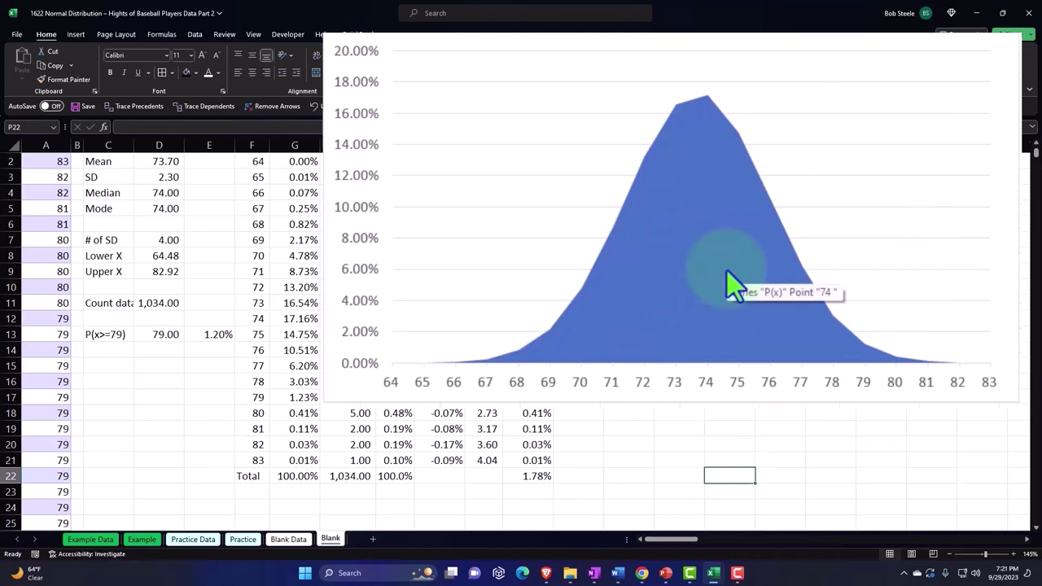
- Add a new series to the bell-curve chart's data source, taking its name from the P(x>=79) header in L1
scroll(630, 367, up, 1)
click(659, 229)
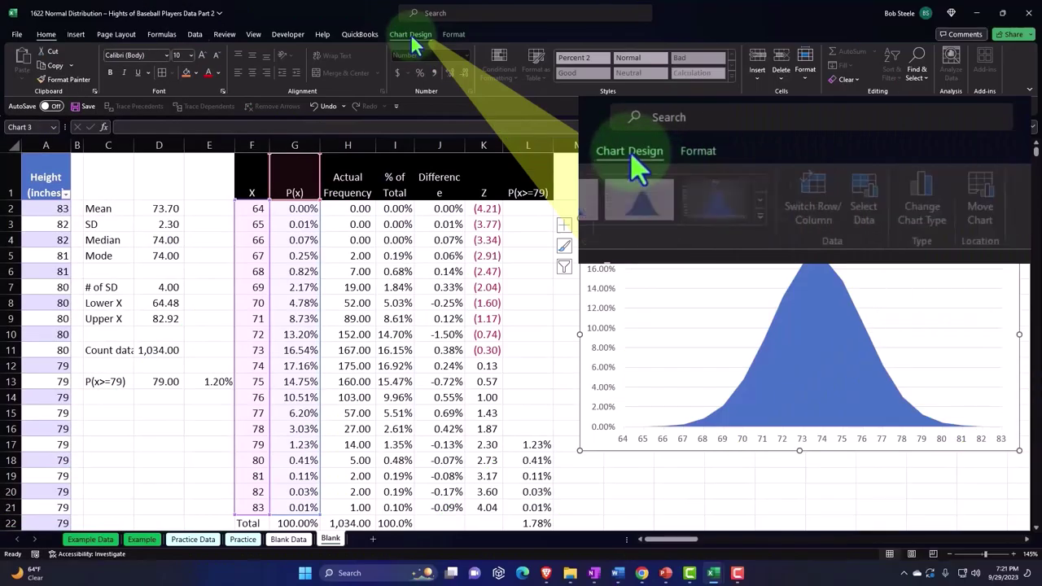
click(410, 34)
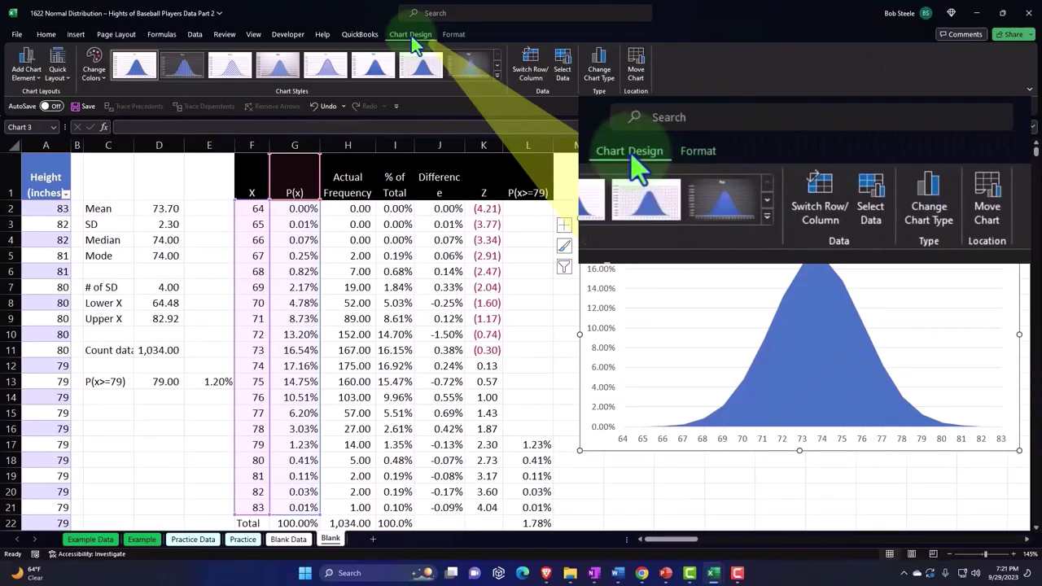
click(557, 70)
drag(554, 126, 712, 153)
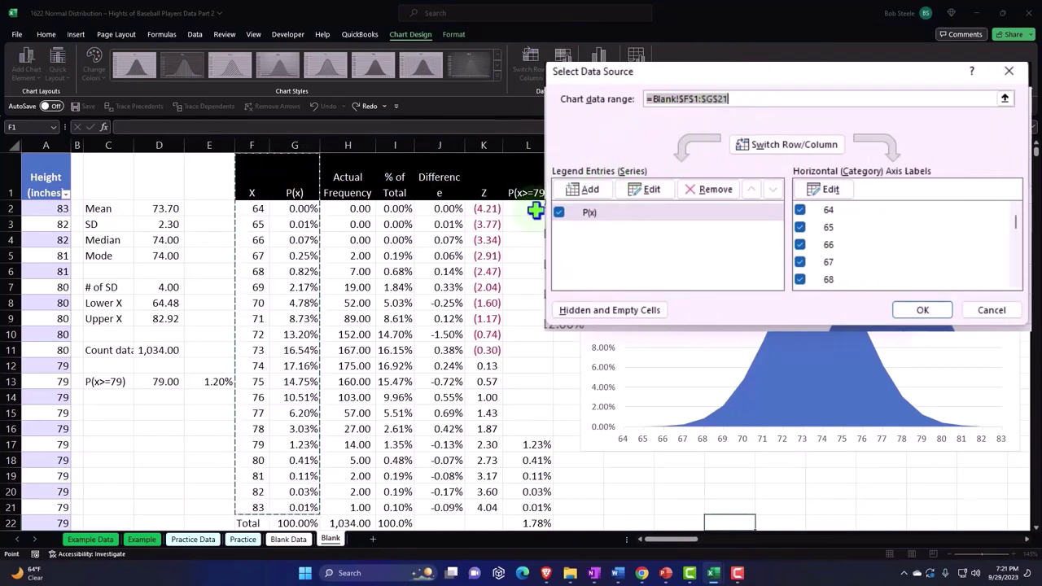
click(584, 192)
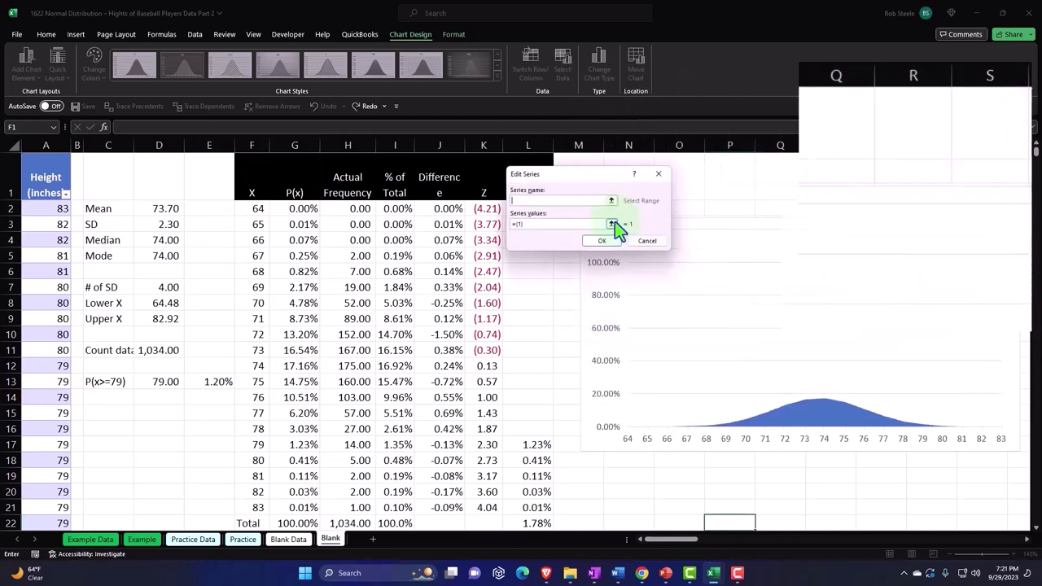
drag(565, 174, 665, 166)
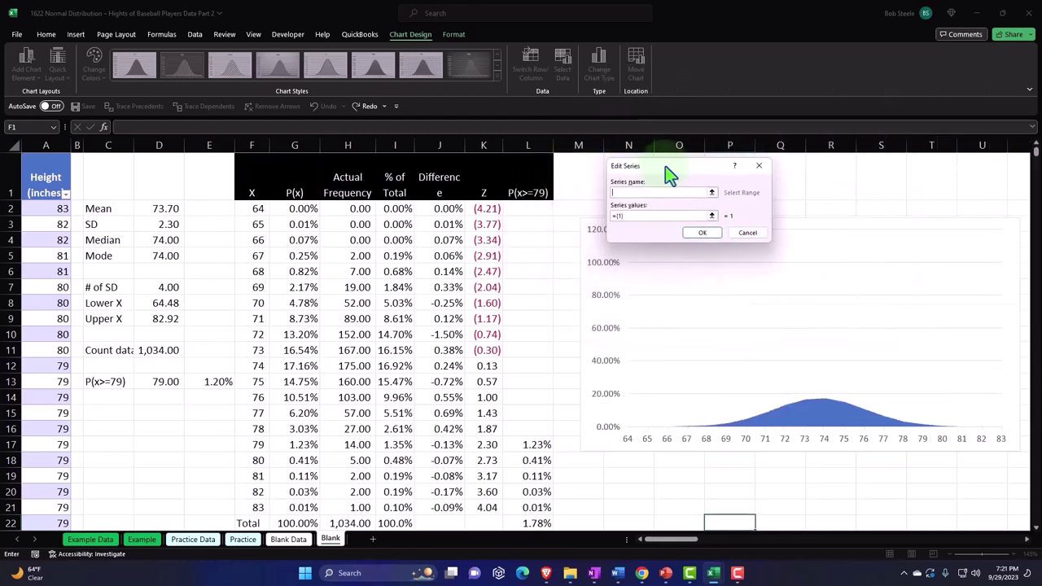
click(544, 193)
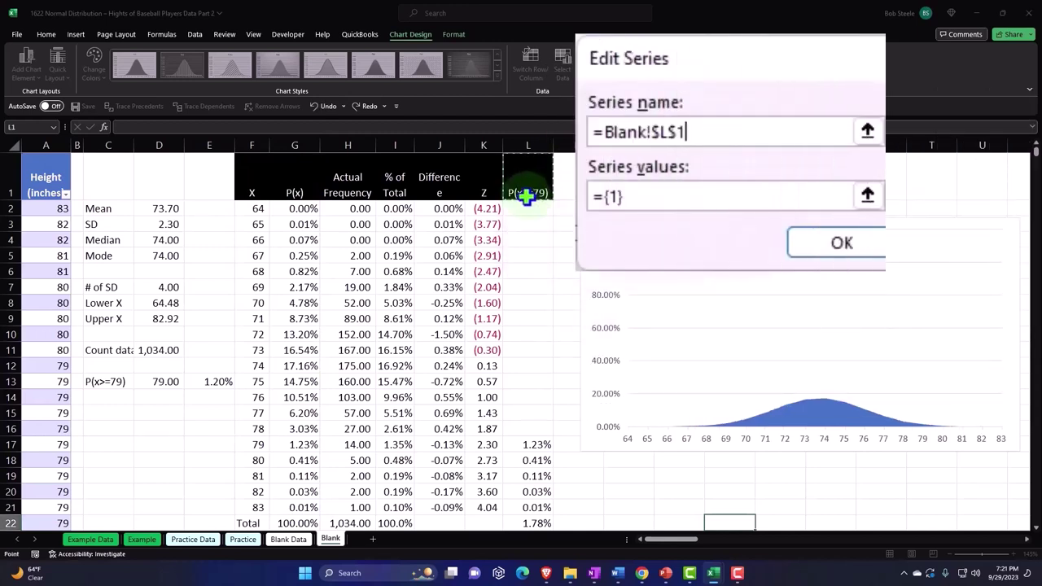
- Set the new series' values to L2:L21, excluding the total row, and apply the chart's data source changes
click(639, 196)
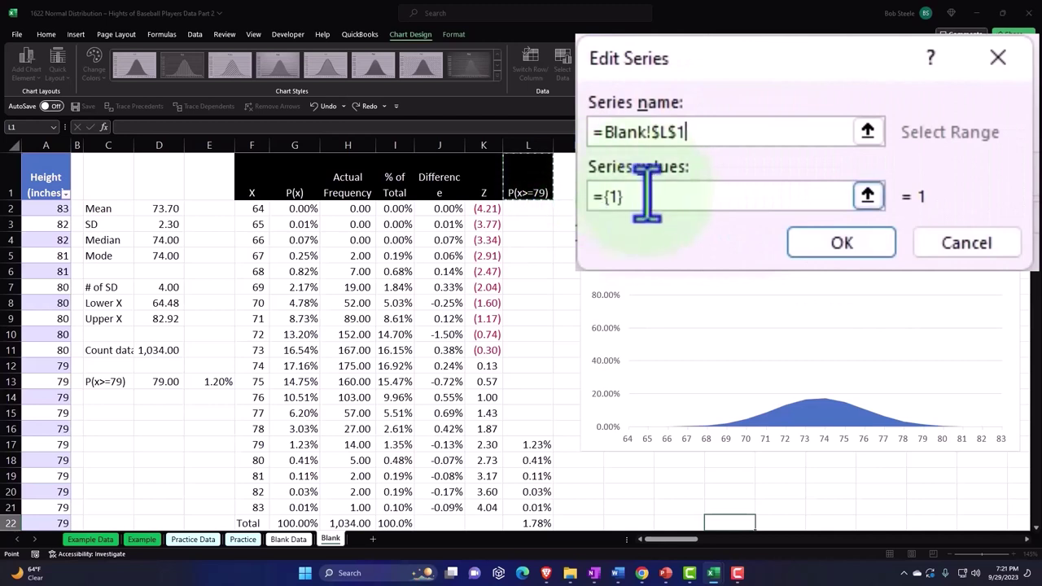
key(BackSpace)
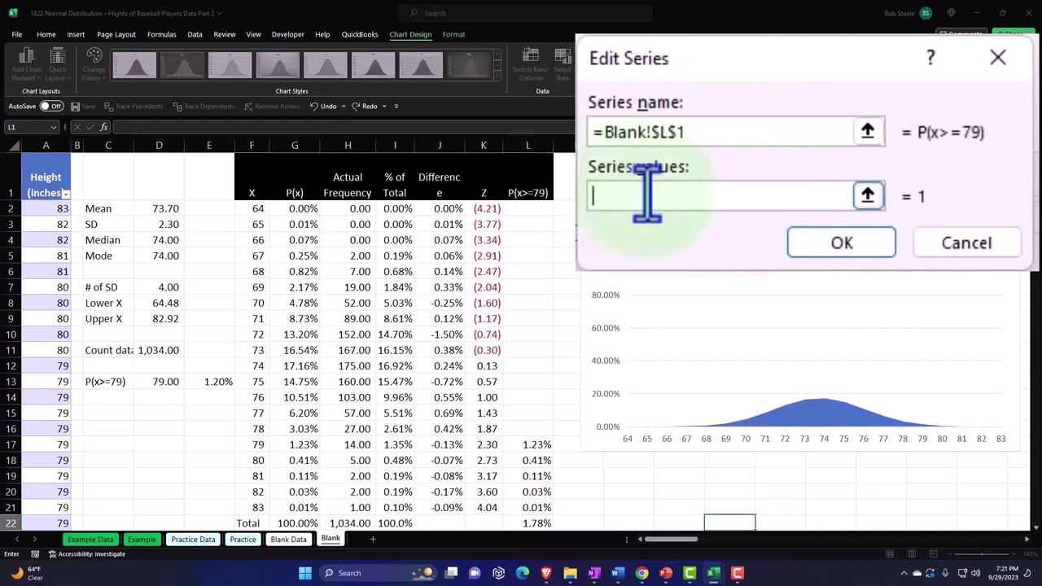
click(867, 196)
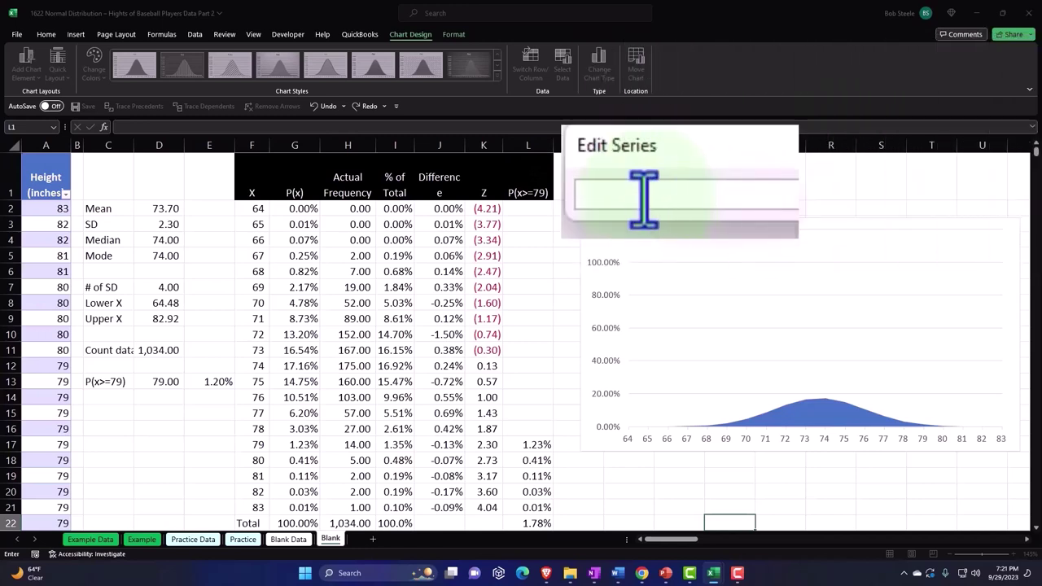
click(525, 209)
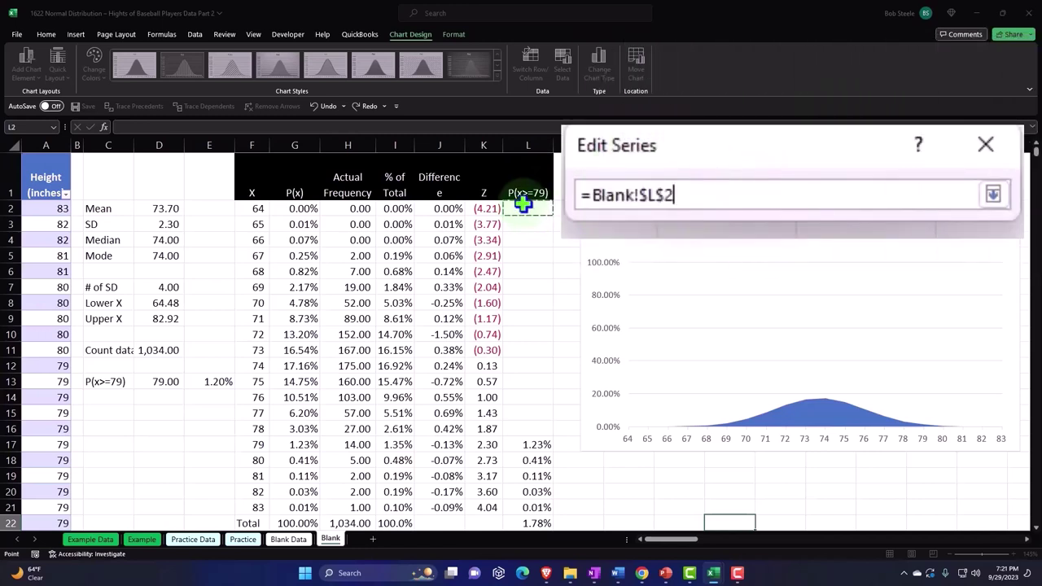
key(ctrl+shift+Down)
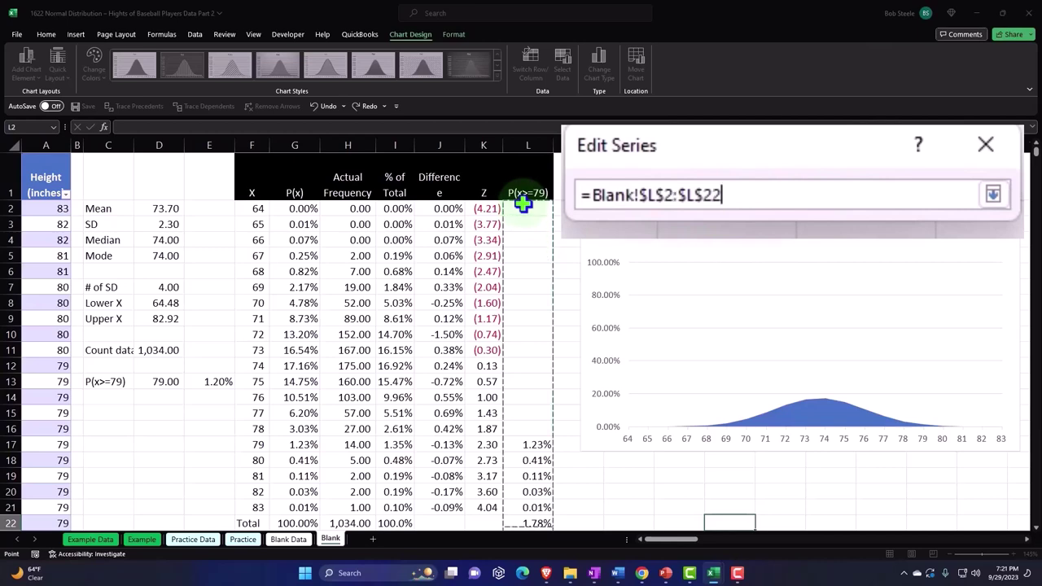
scroll(558, 300, down, 1)
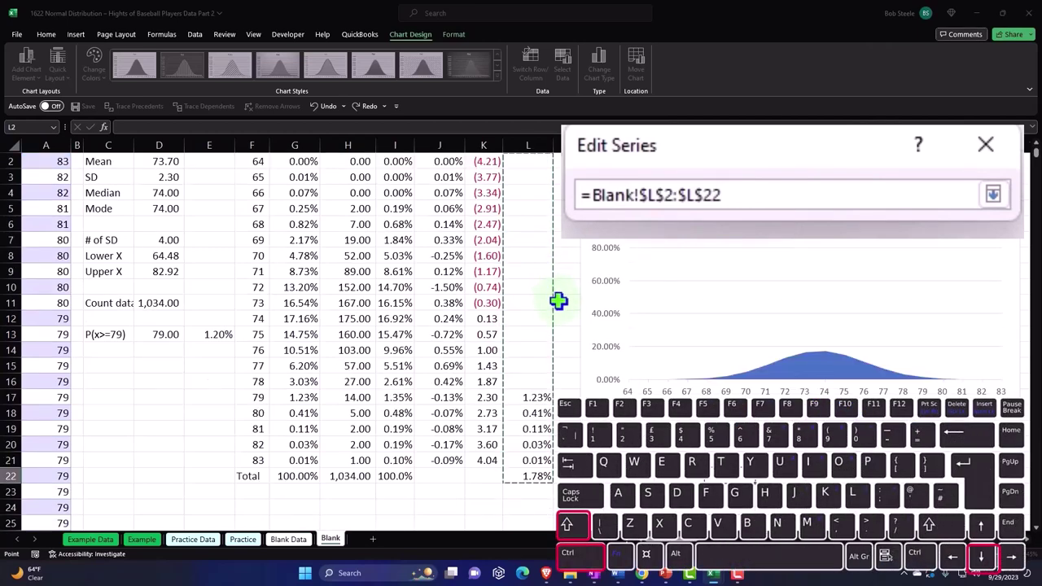
key(shift+Up)
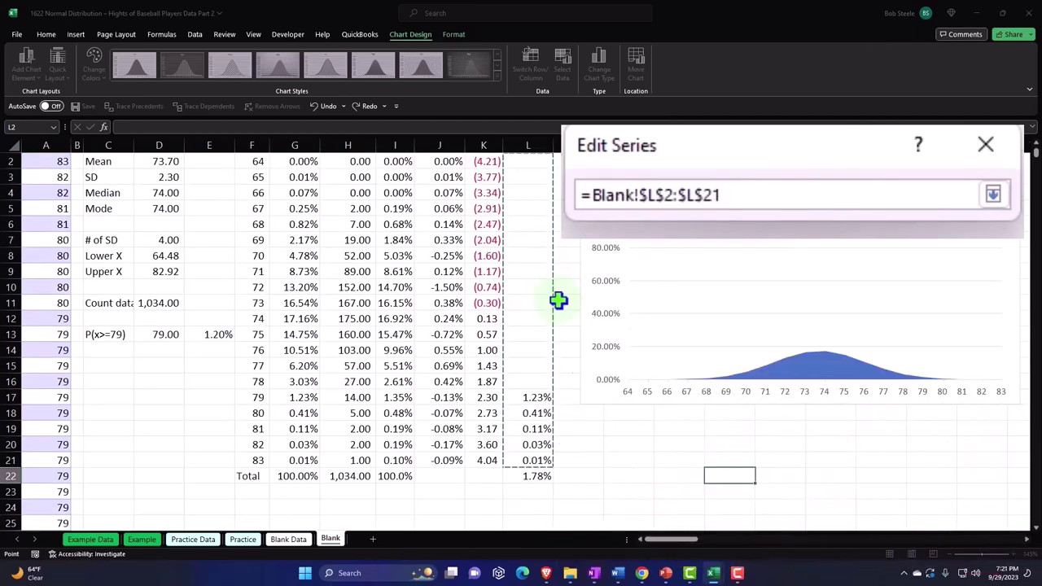
click(993, 194)
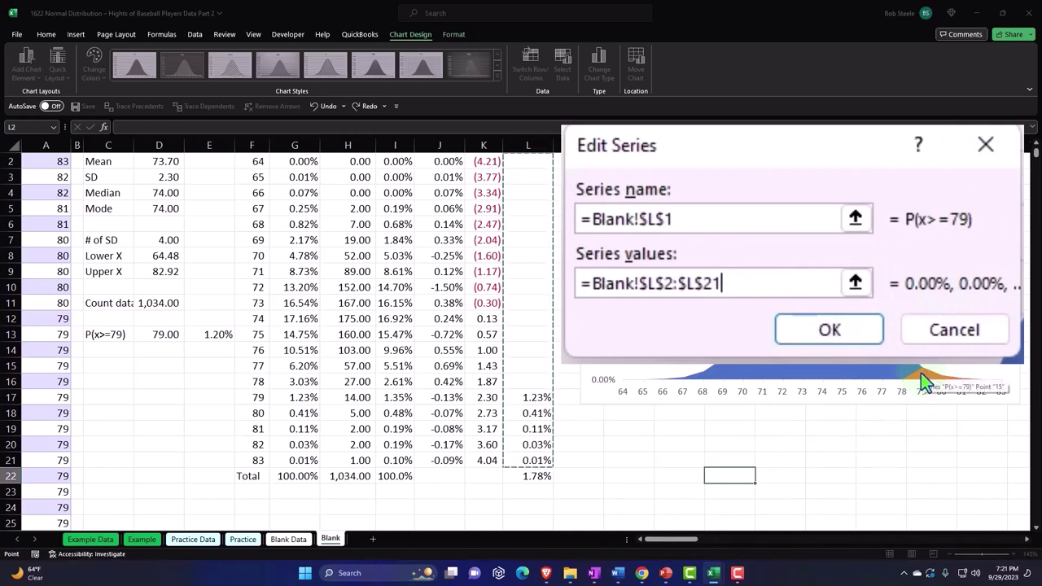
click(806, 334)
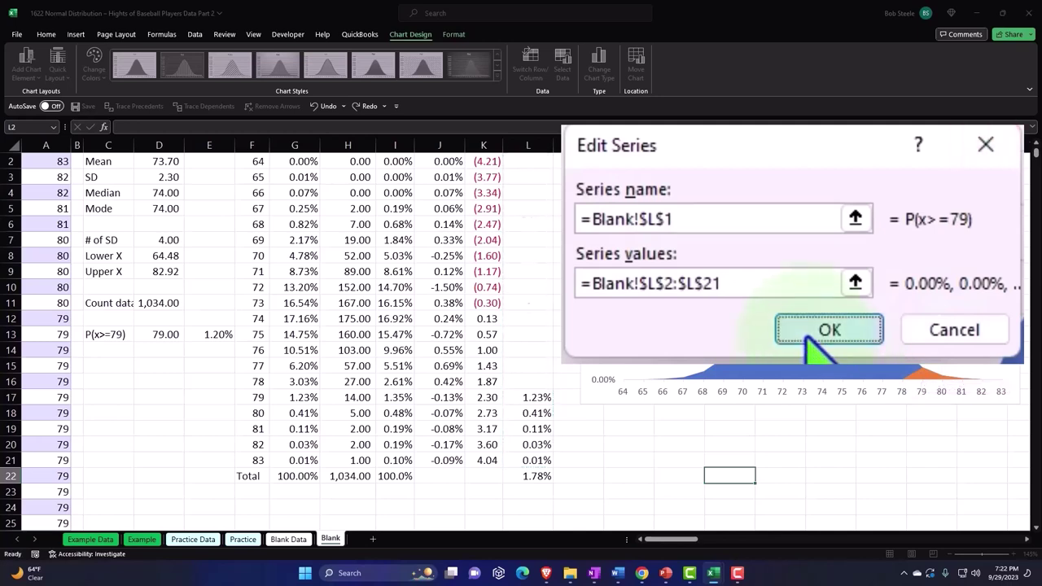
click(918, 306)
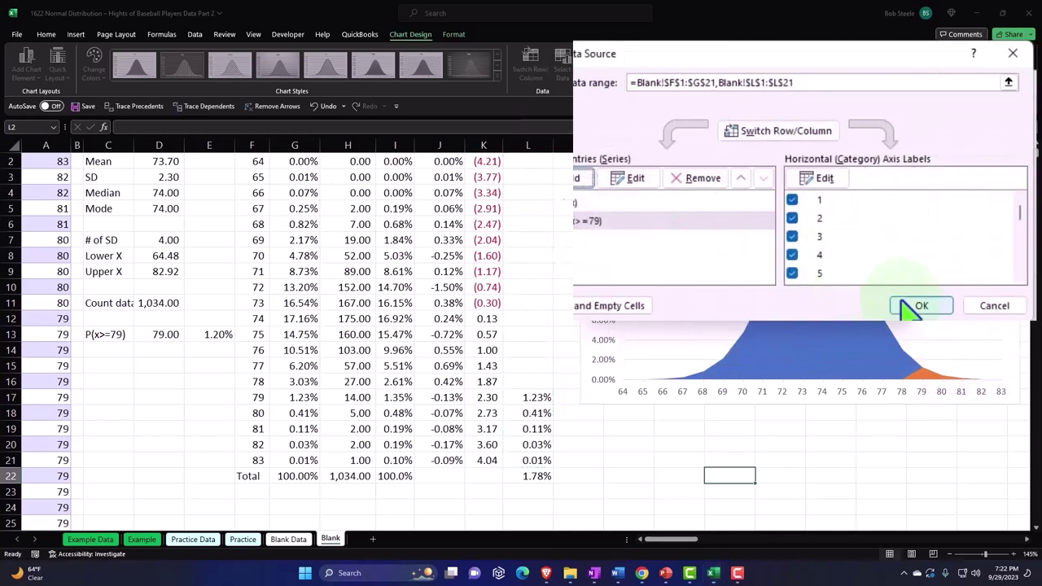
click(780, 460)
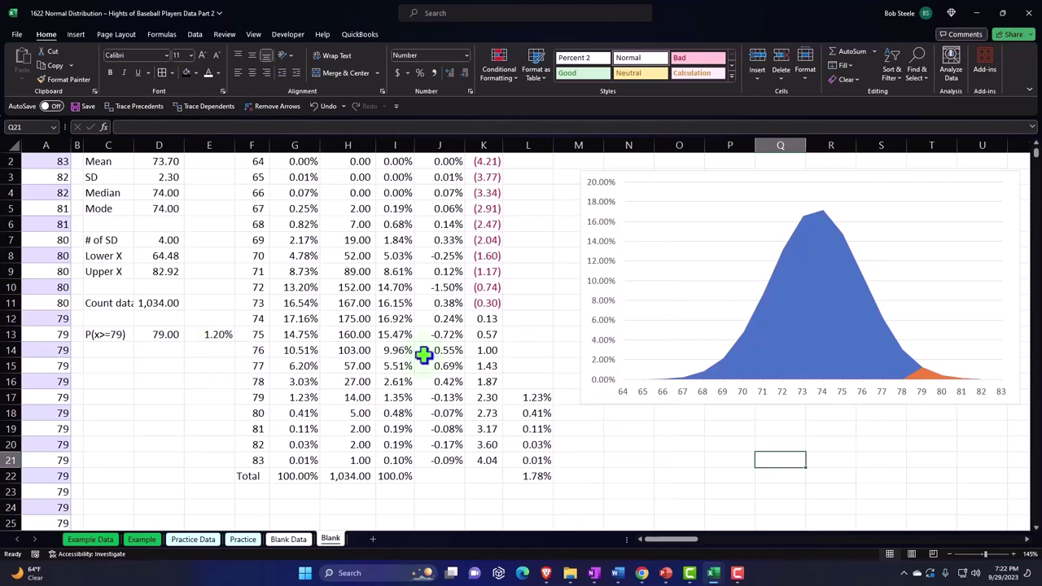
- Add a legend to the bell-curve chart to identify the P(x) and P(x>=79) series
scroll(693, 540, right, 2)
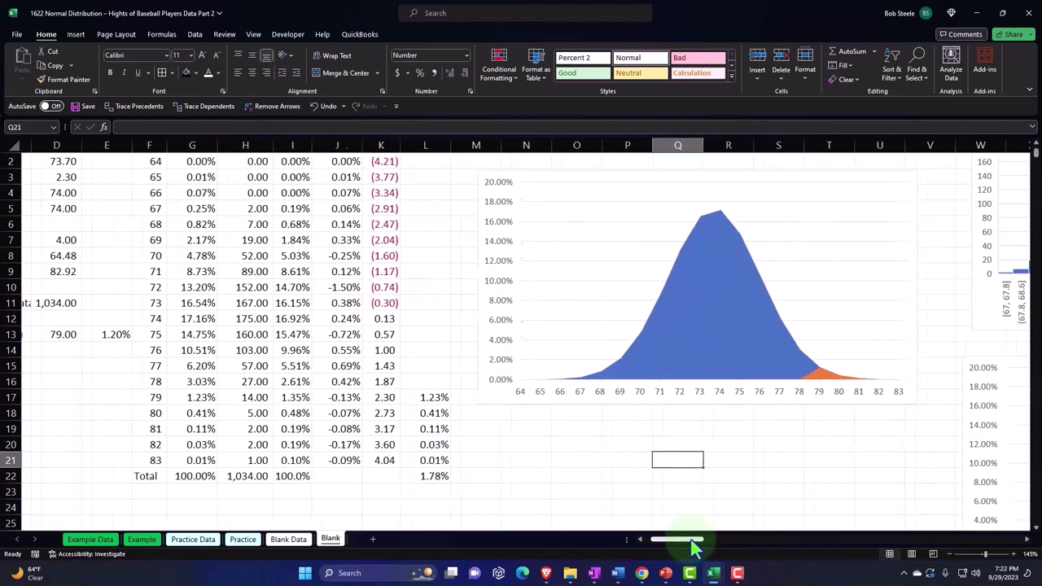
scroll(692, 503, up, 1)
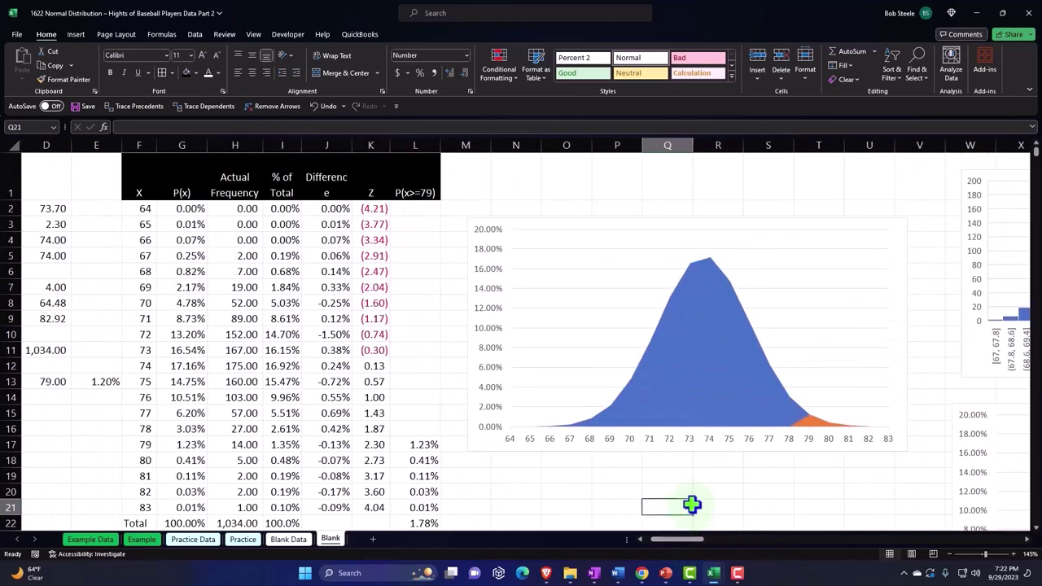
click(905, 242)
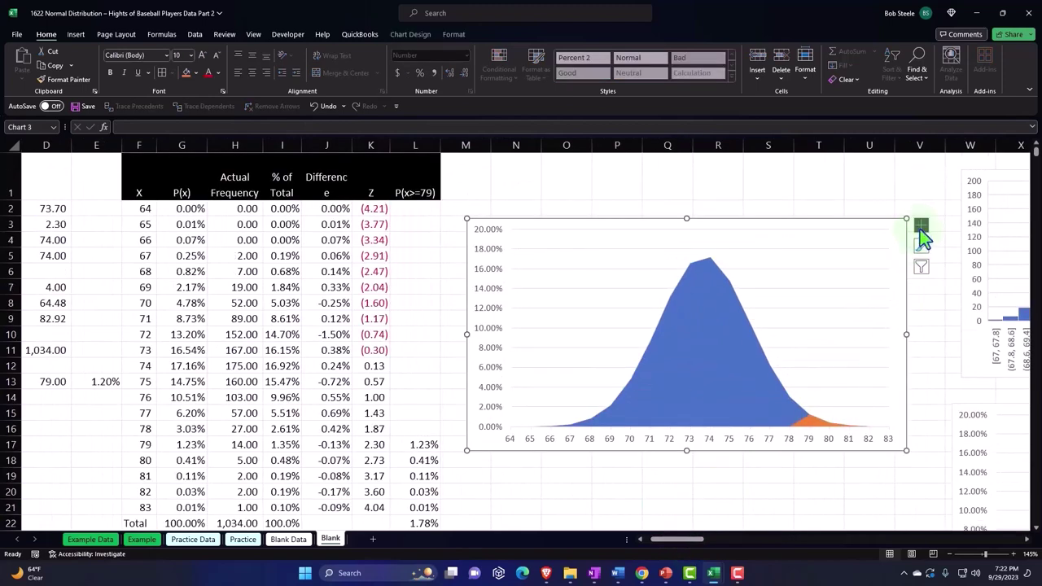
click(920, 228)
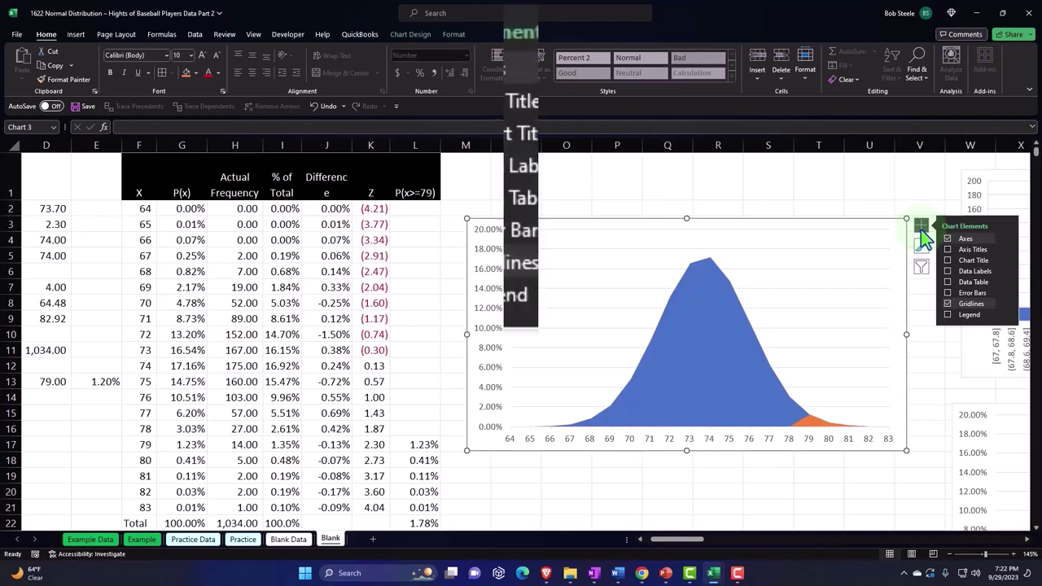
click(946, 315)
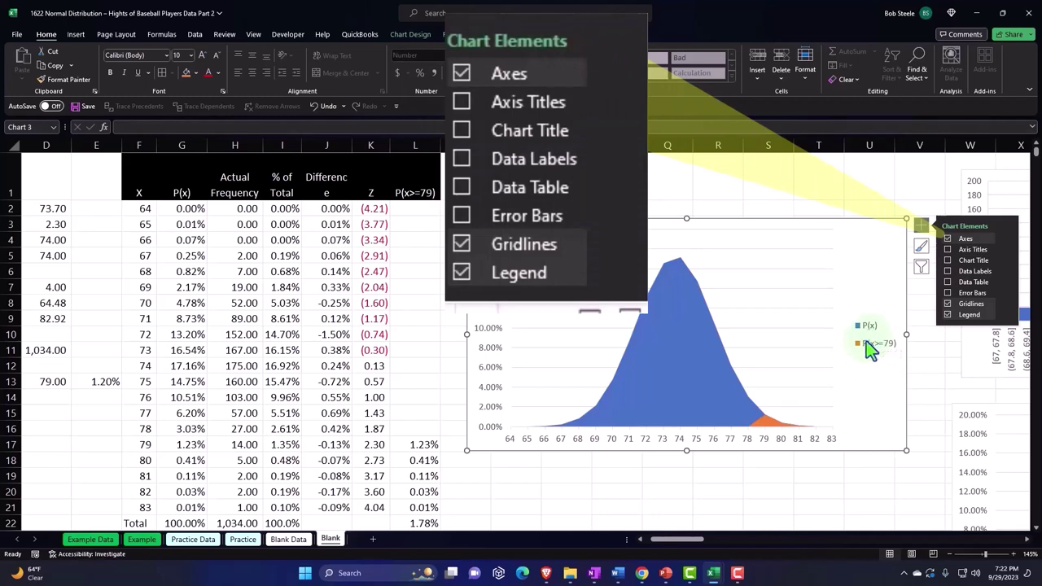
click(921, 227)
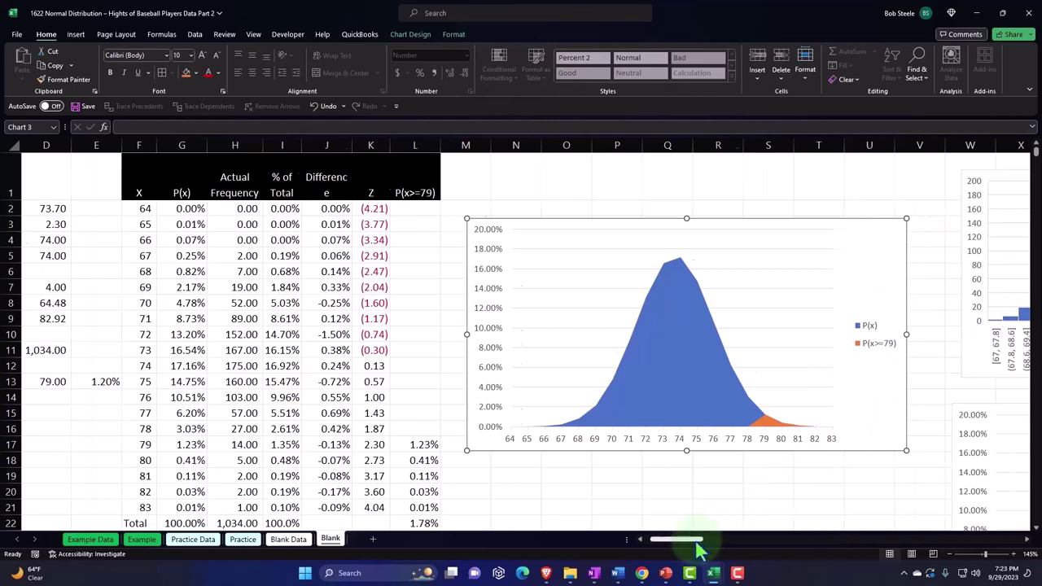
drag(696, 544, 691, 541)
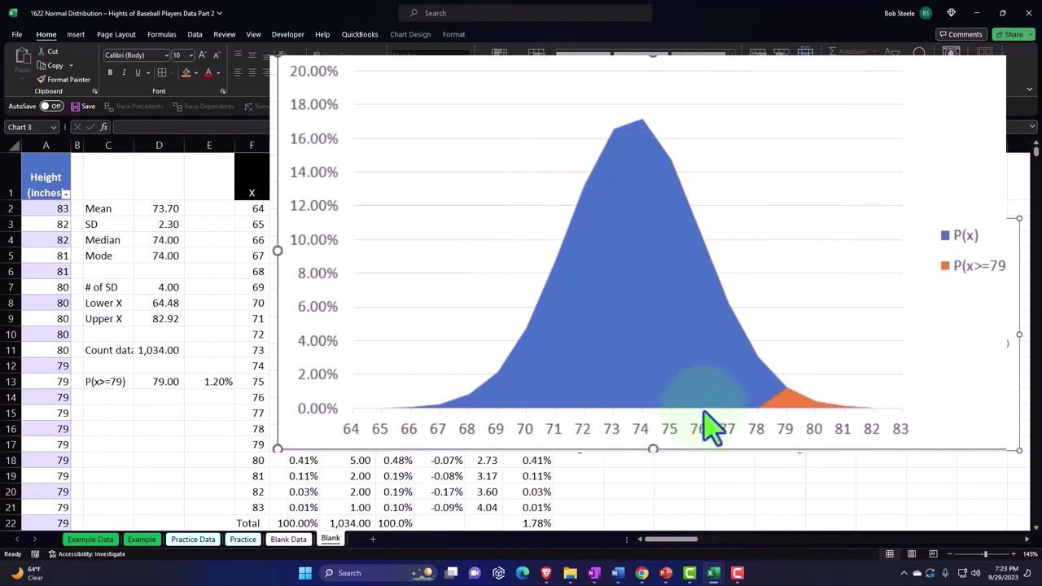
click(640, 334)
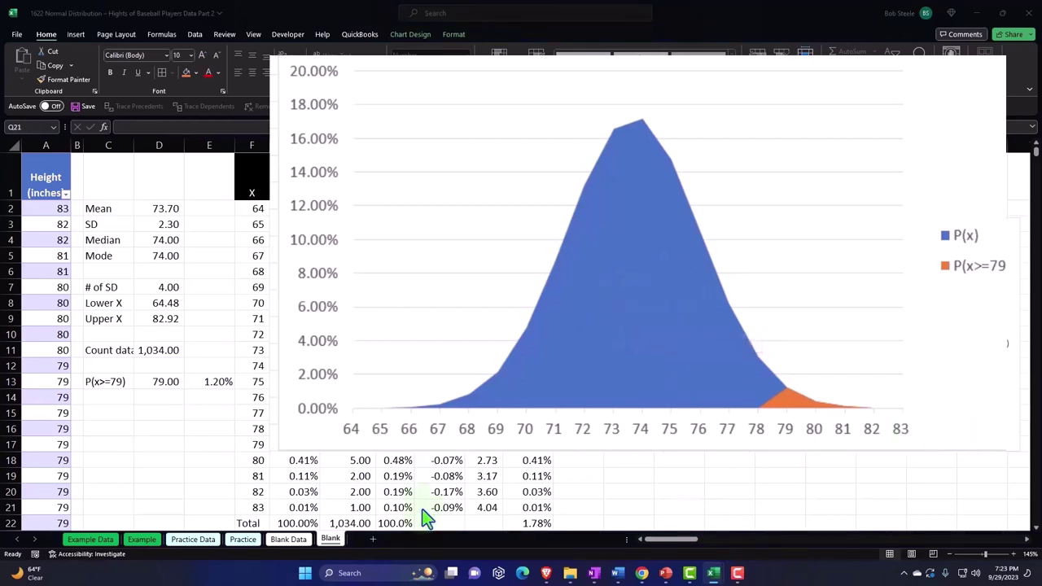
click(106, 411)
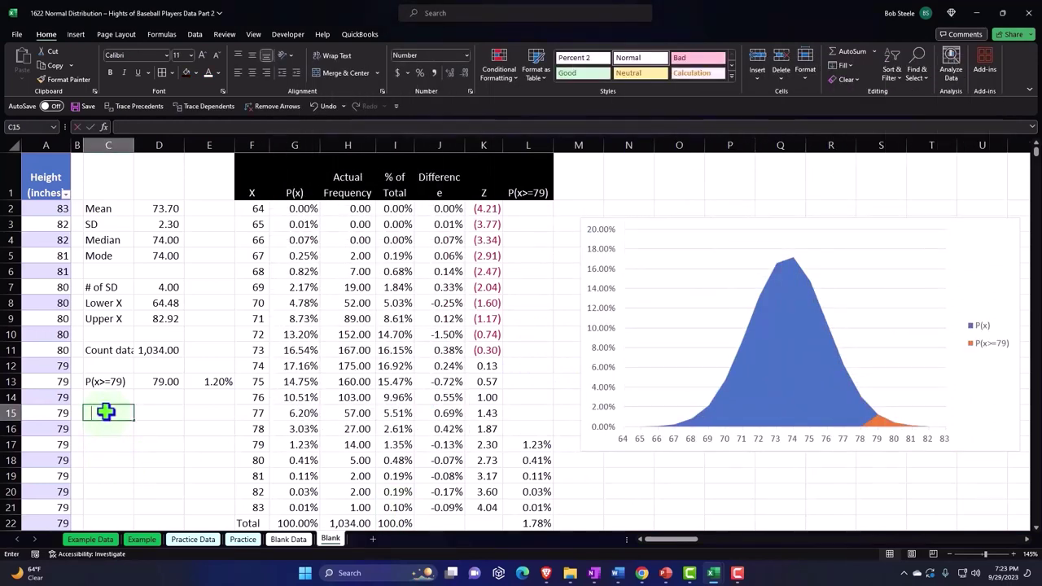
text(P)
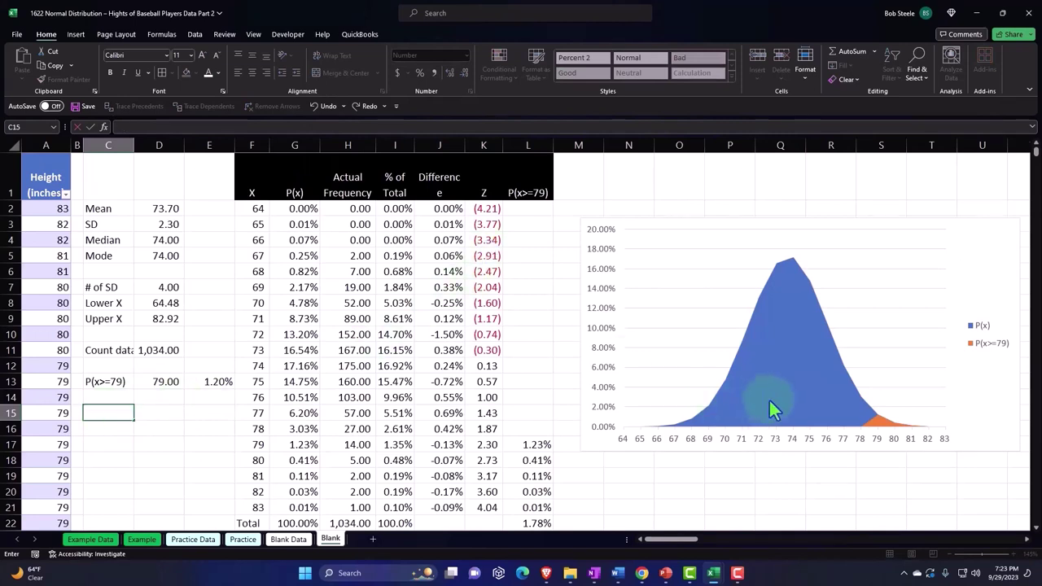
- Plot the P(x>=79) series of the bell-curve chart on the secondary axis
drag(685, 546, 695, 541)
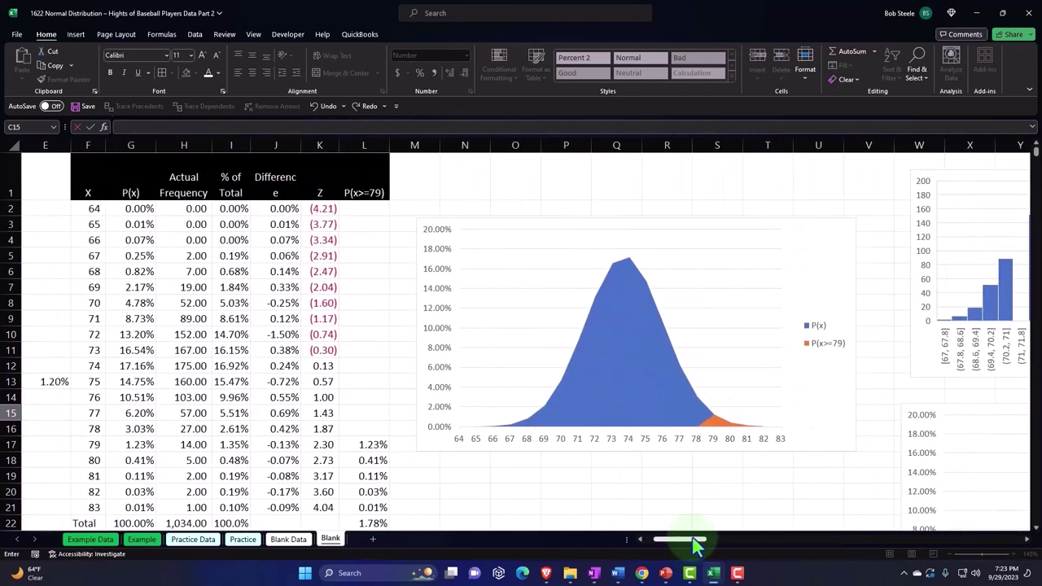
click(719, 426)
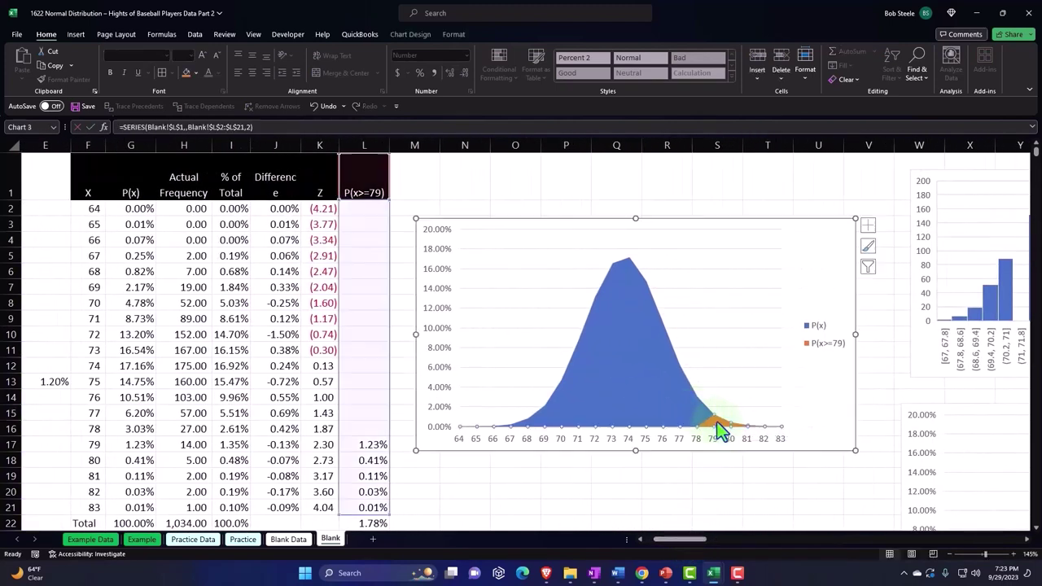
double_click(720, 427)
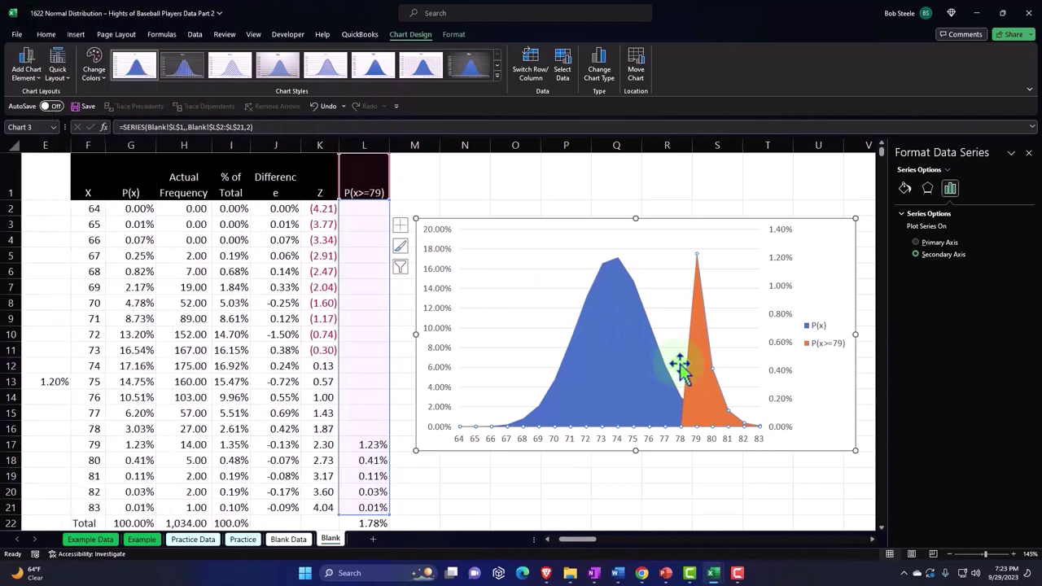
click(1029, 153)
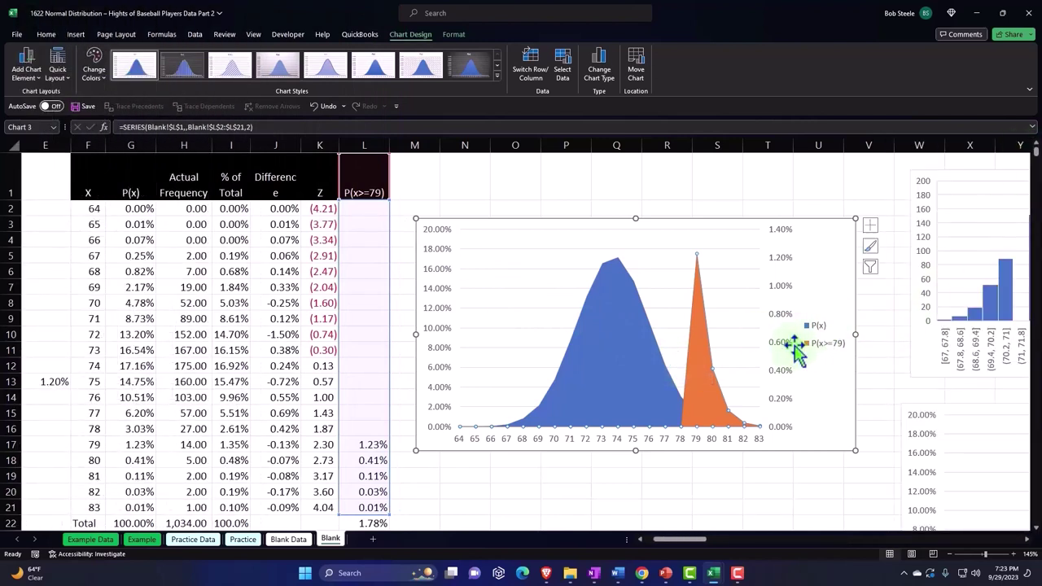
- Delete the secondary vertical axis from the bell-curve chart
click(778, 264)
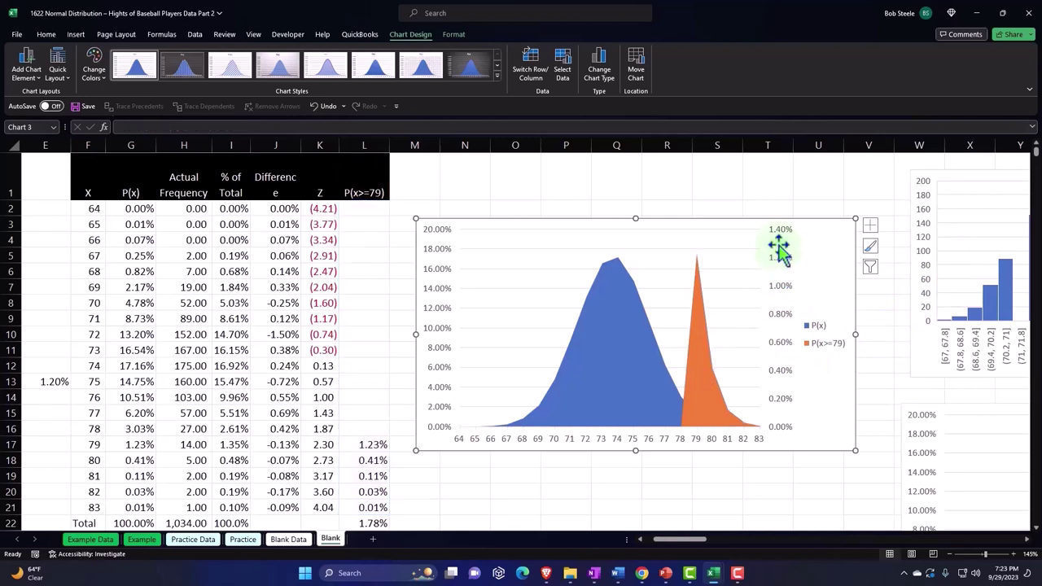
click(782, 322)
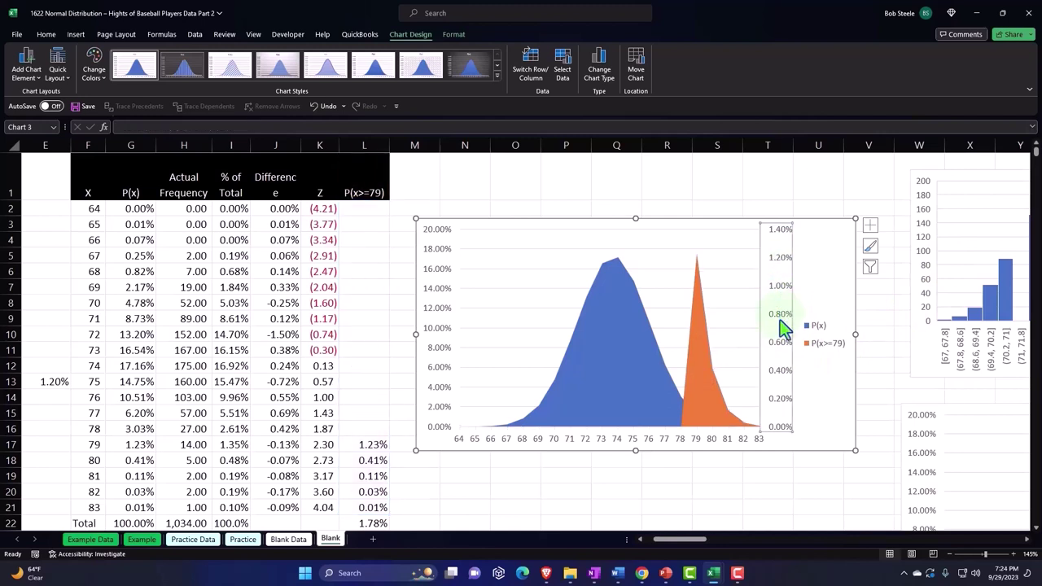
key(Delete)
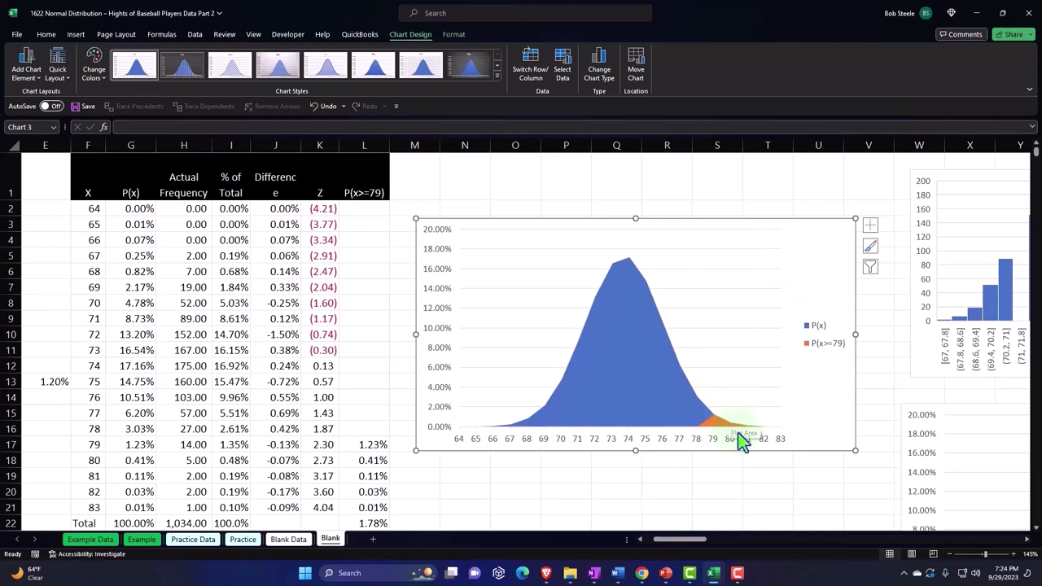
- Open the horizontal axis label range of the bell-curve chart's P(x>=79) series for editing
click(566, 72)
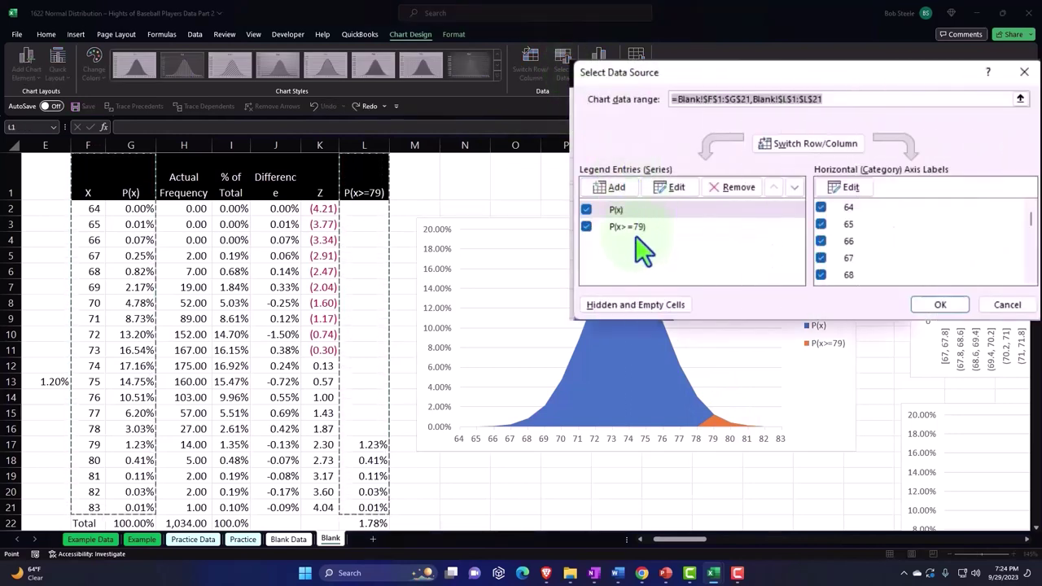
click(633, 229)
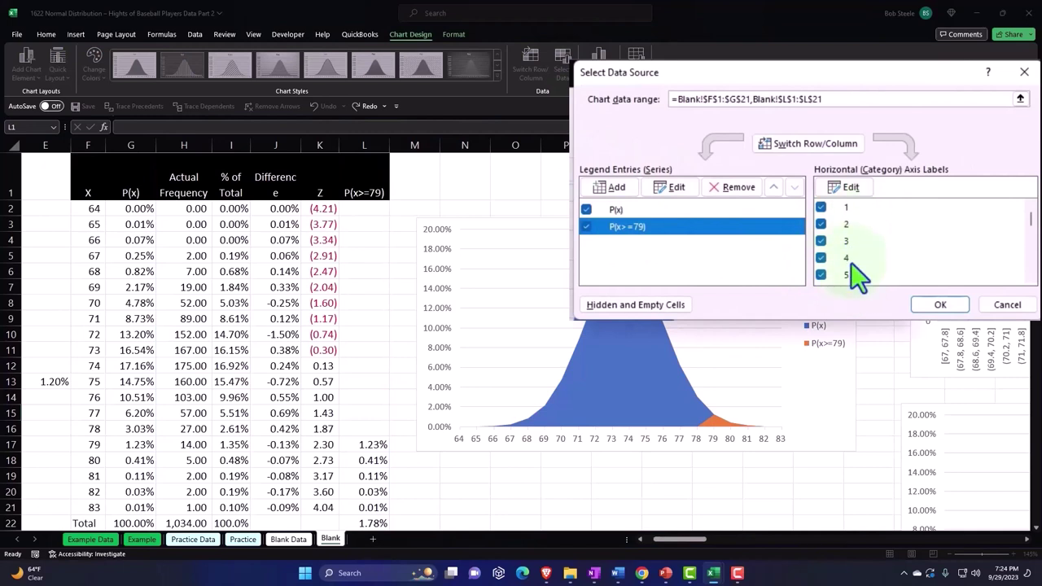
click(840, 190)
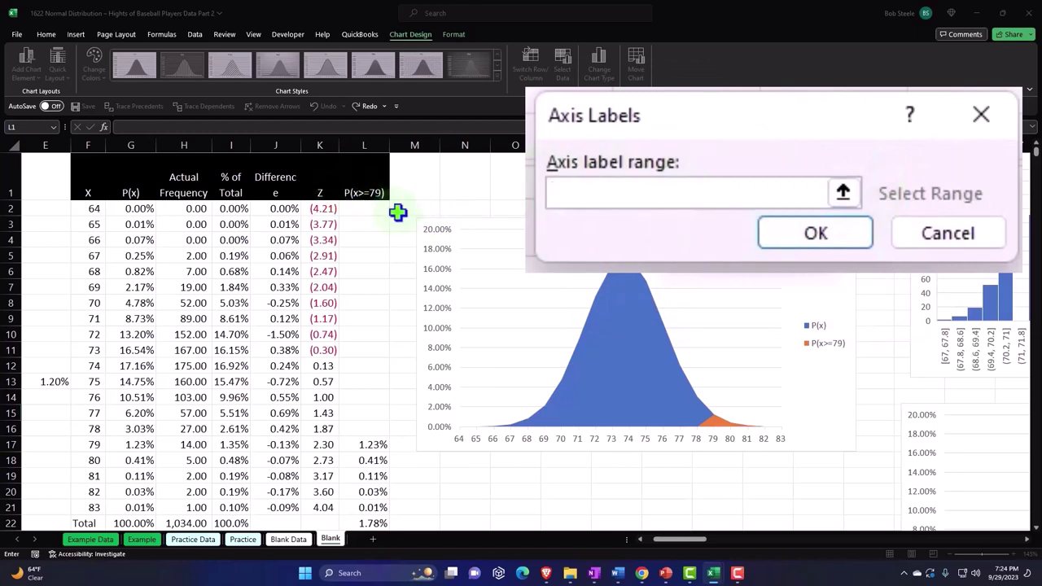
click(336, 192)
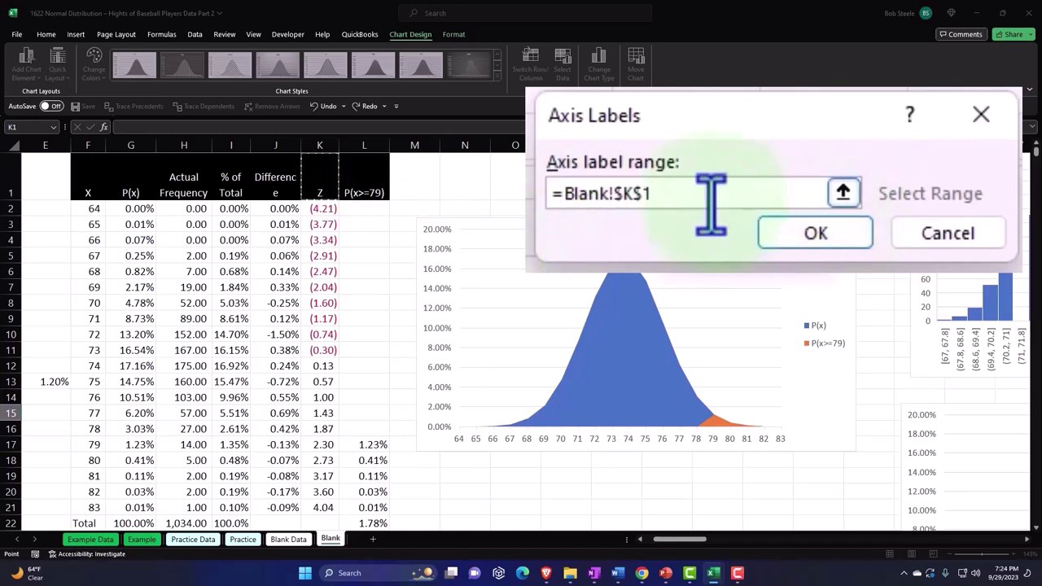
key(BackSpace)
key(BackSpace)
key(BackSpace)
key(BackSpace)
key(BackSpace)
key(BackSpace)
key(BackSpace)
key(BackSpace)
key(BackSpace)
key(BackSpace)
key(BackSpace)
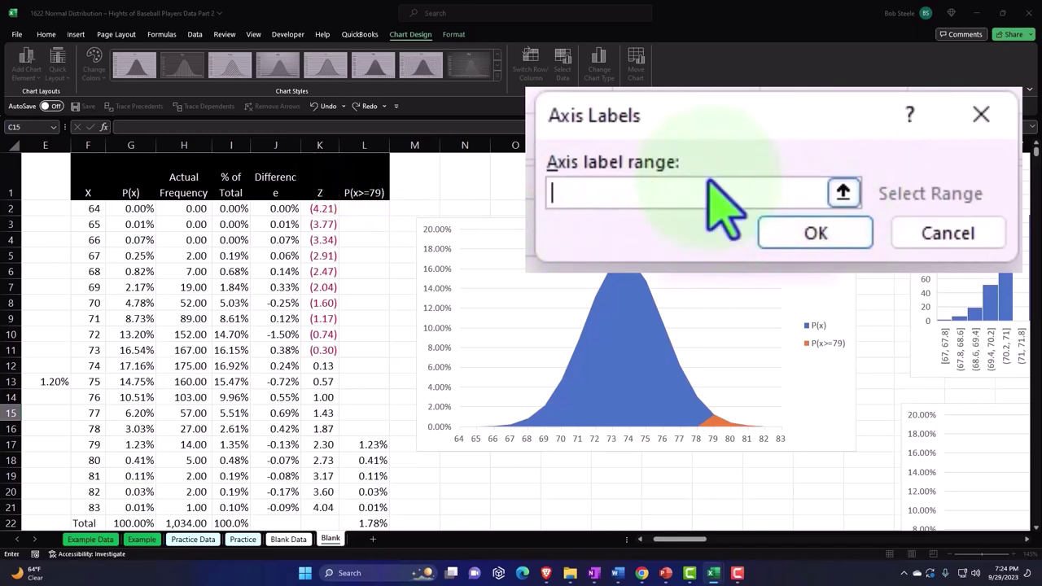
- Set the P(x>=79) series' axis labels to the Z scores in K2:K21 and apply the chart's data source changes
click(337, 208)
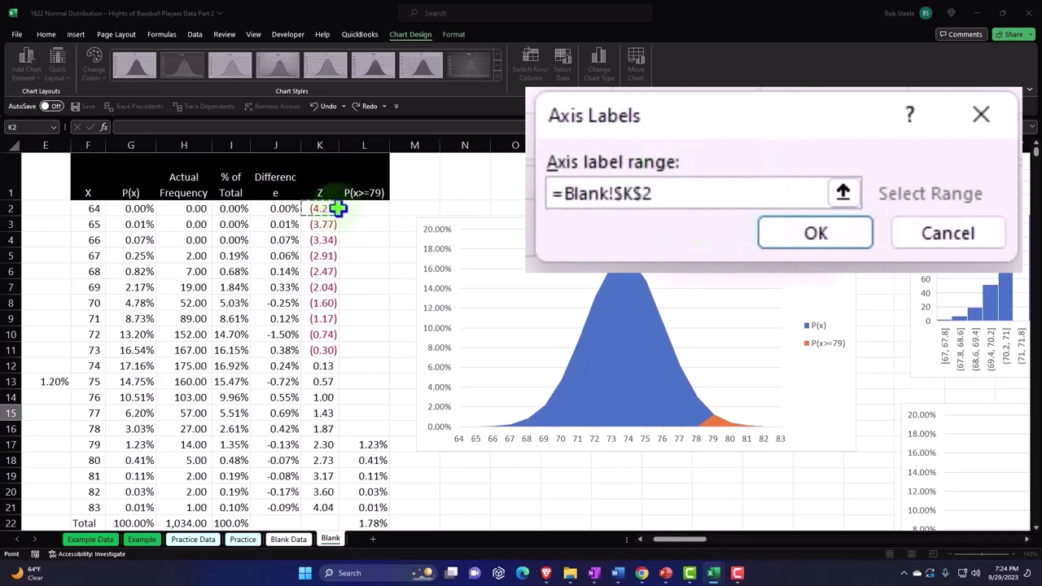
key(ctrl+shift+Down)
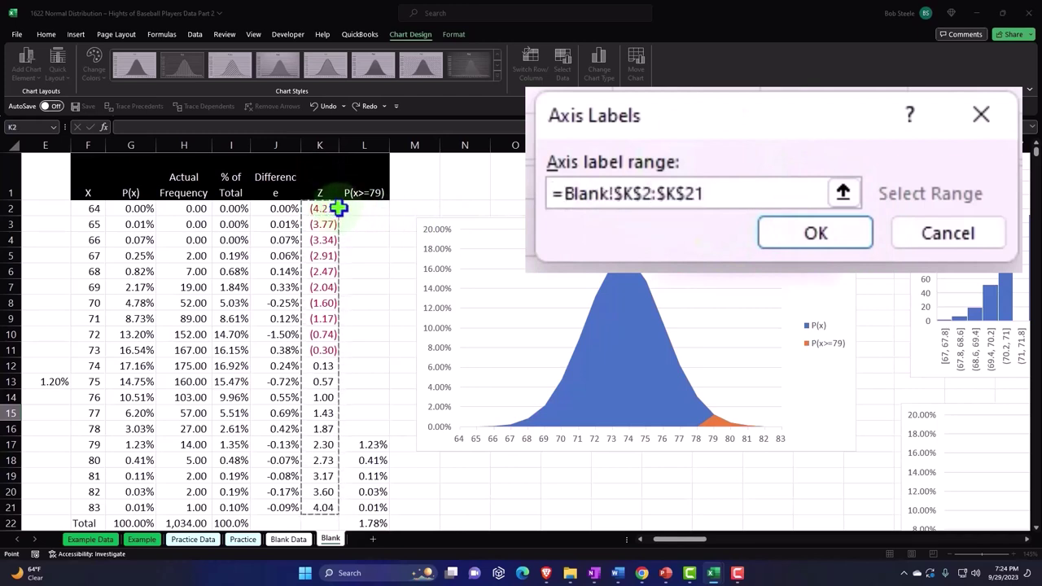
click(816, 234)
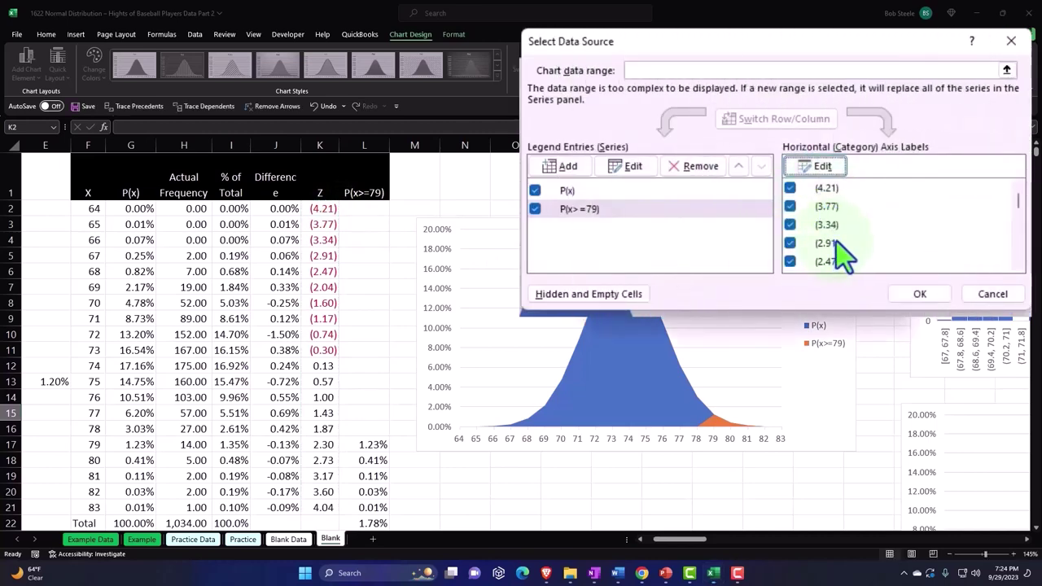
scroll(839, 248, down, 2)
scroll(851, 259, down, 3)
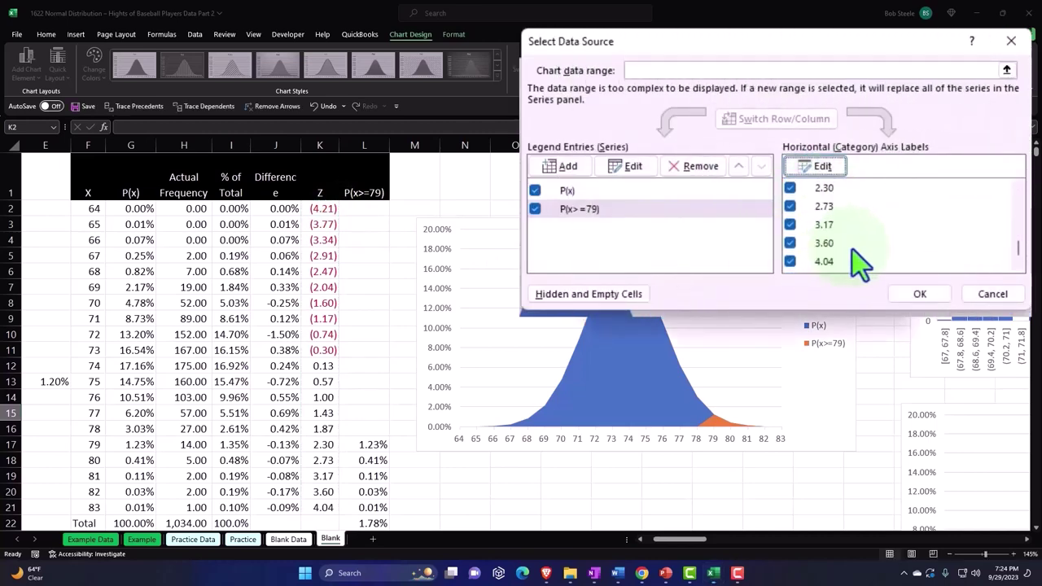
scroll(854, 261, up, 3)
click(916, 296)
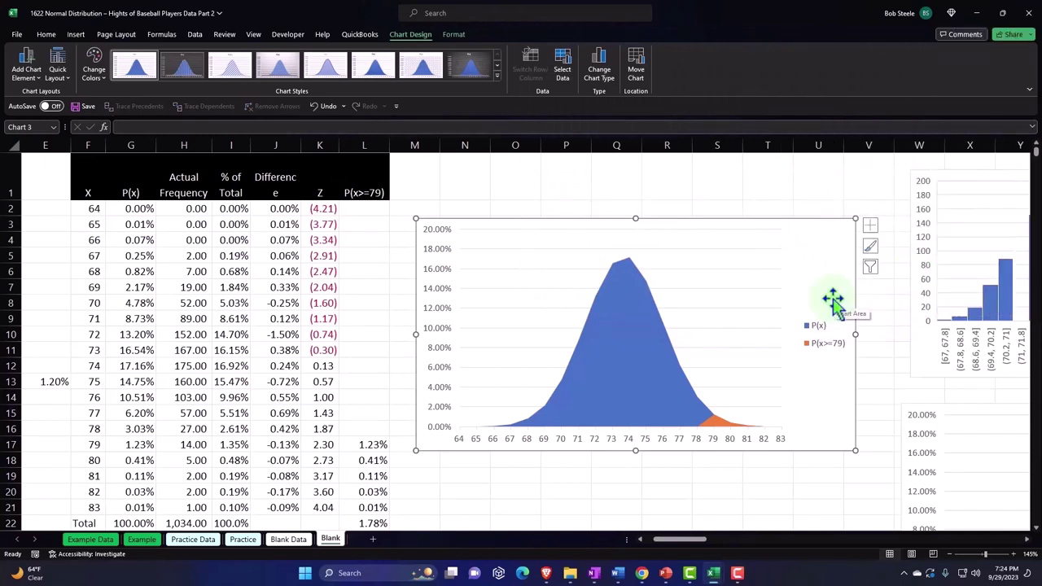
- Display the secondary horizontal axis on the bell-curve chart
click(870, 226)
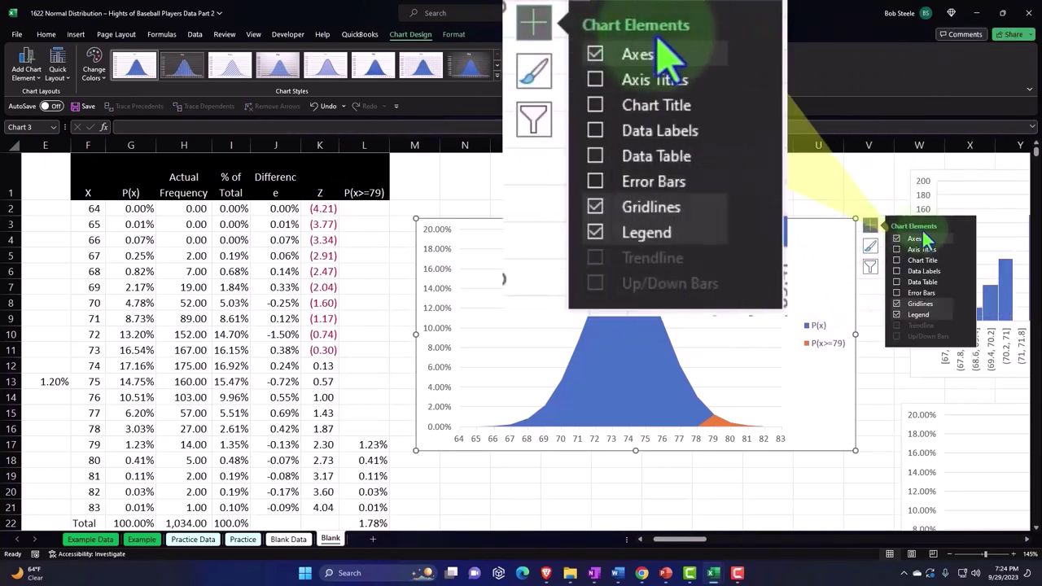
click(965, 240)
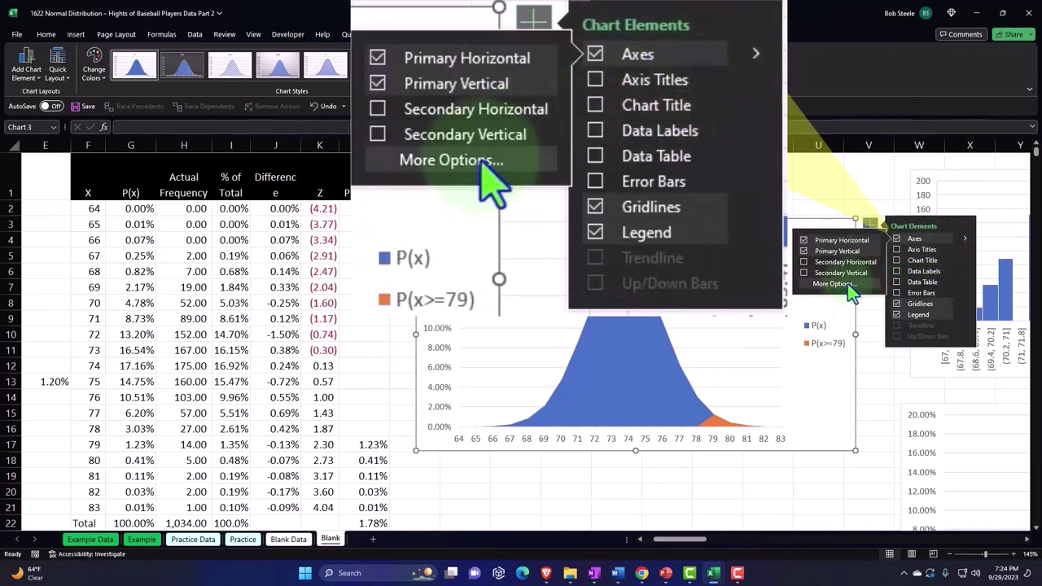
click(804, 262)
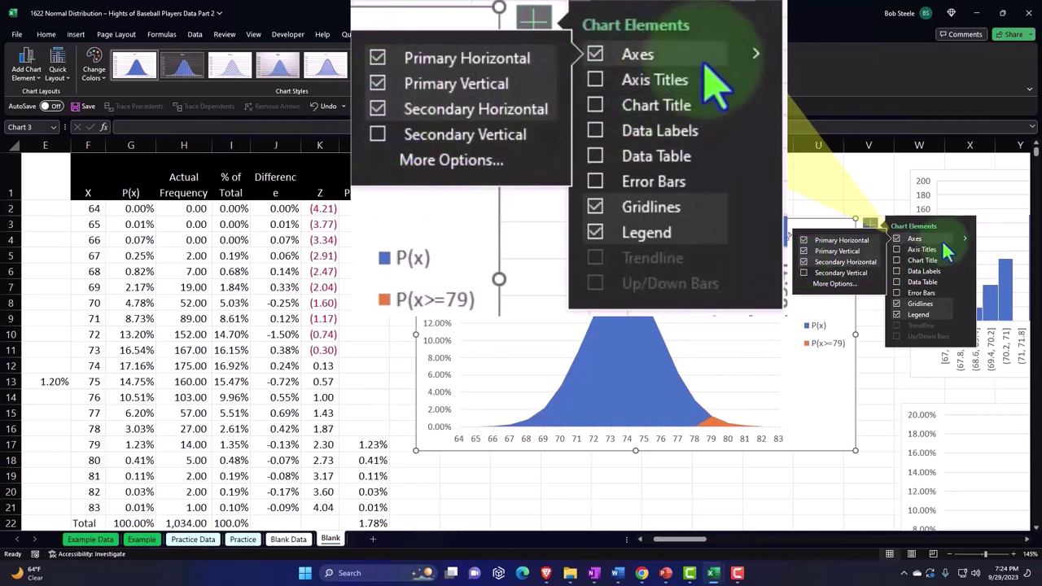
click(871, 227)
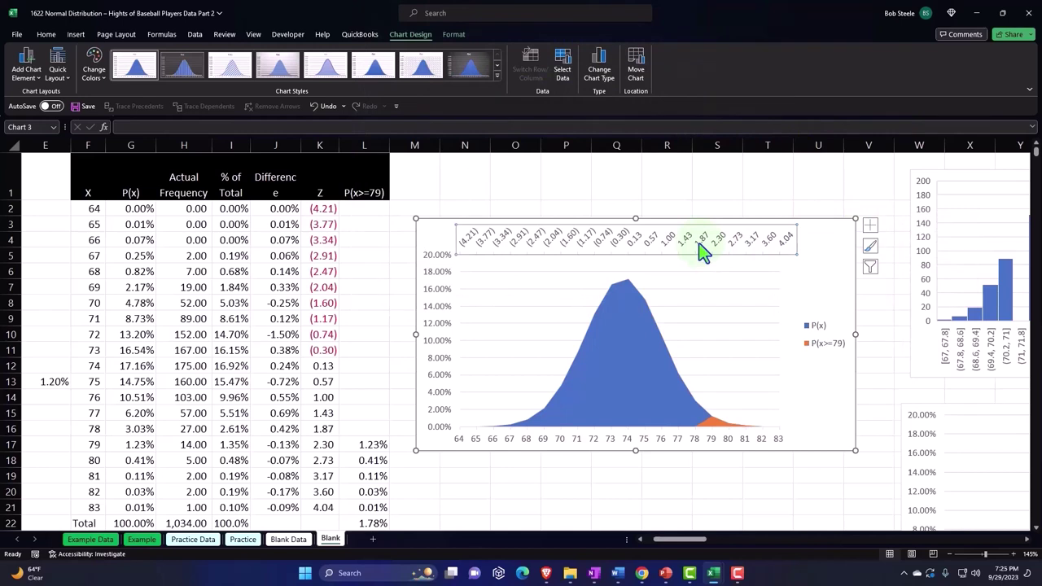
- Set the label position of the secondary horizontal Z-score axis to Low and close the axis formatting
double_click(701, 250)
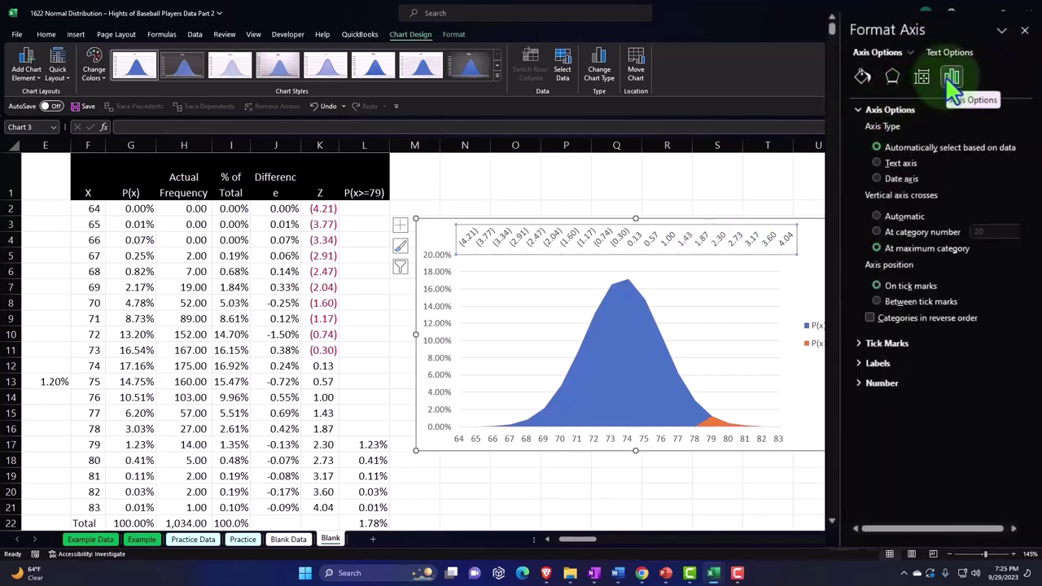
click(859, 363)
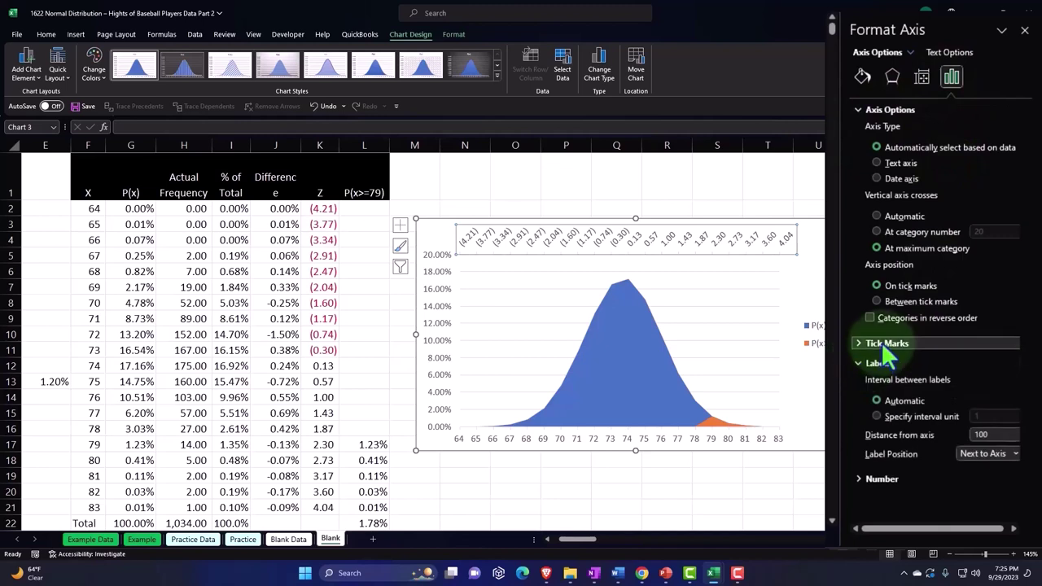
click(1015, 454)
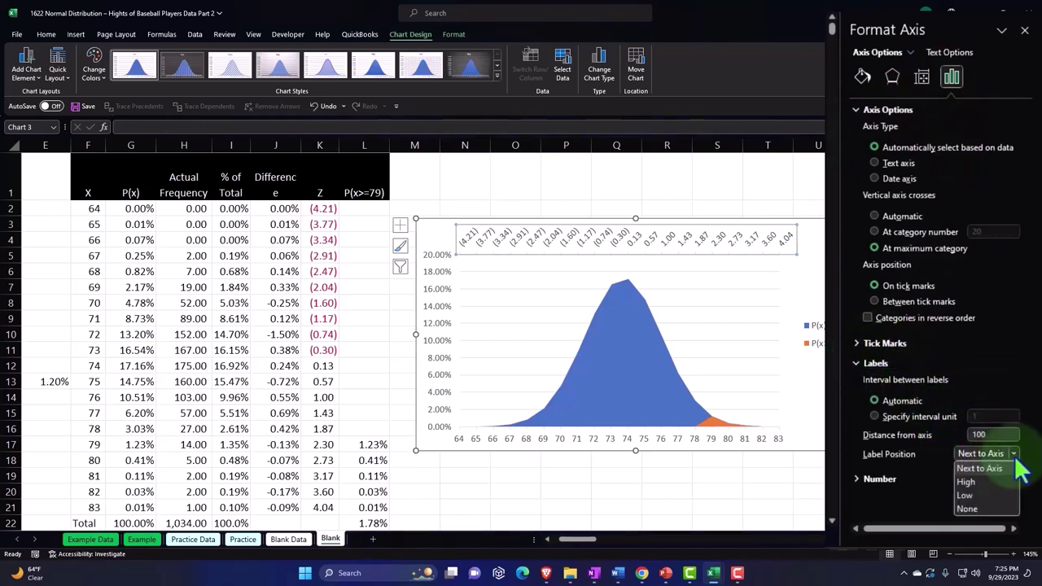
click(994, 493)
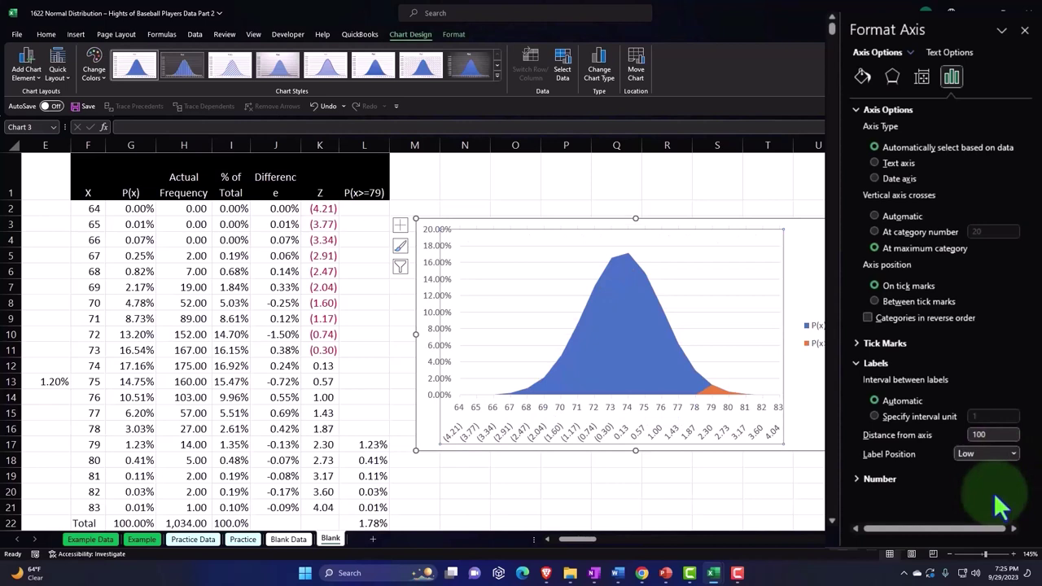
click(1025, 30)
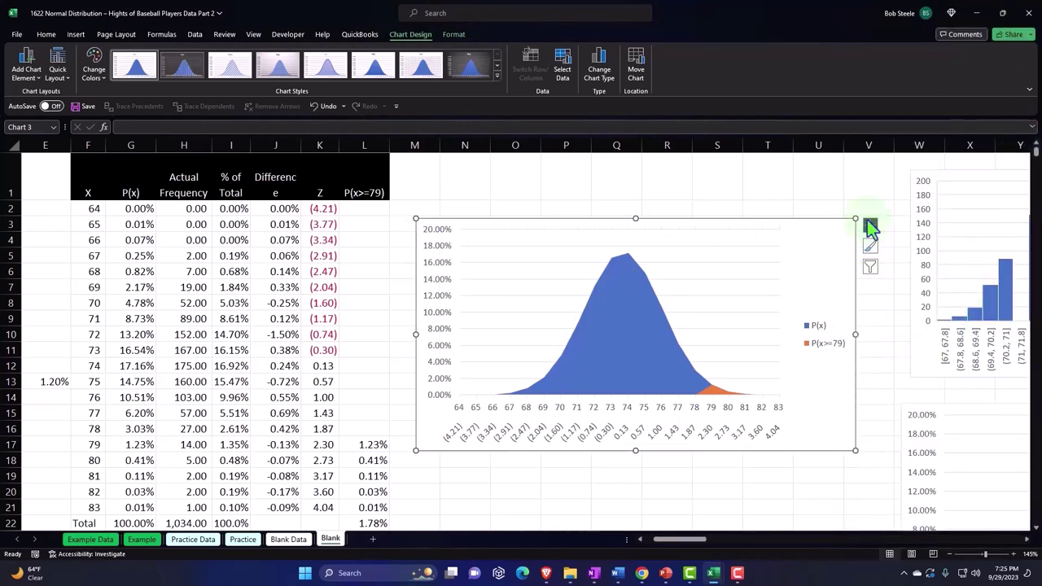
- Move the bell-curve chart up and to the right so it starts around column O, away from the data table
drag(827, 238, 819, 198)
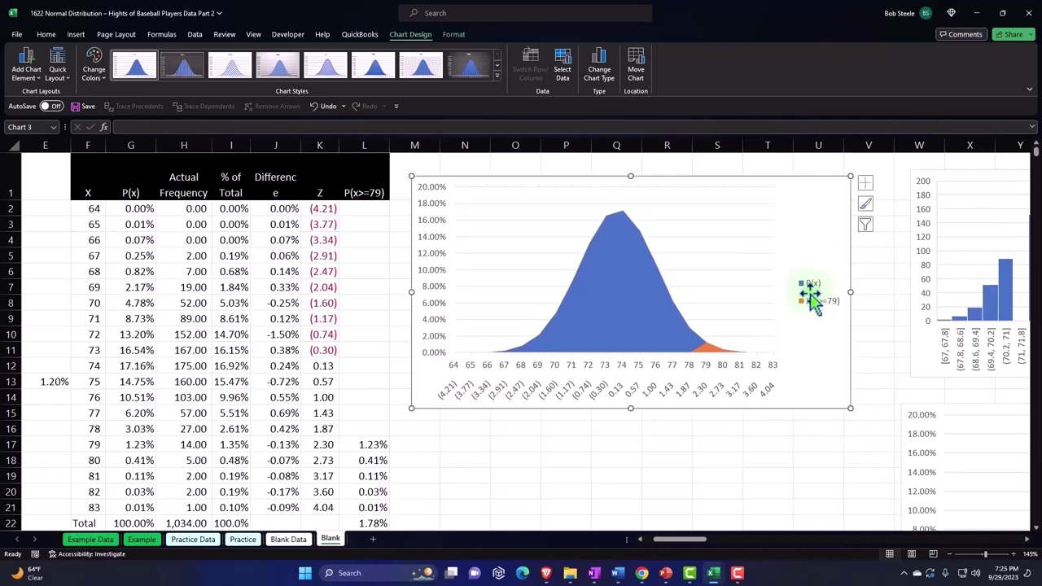
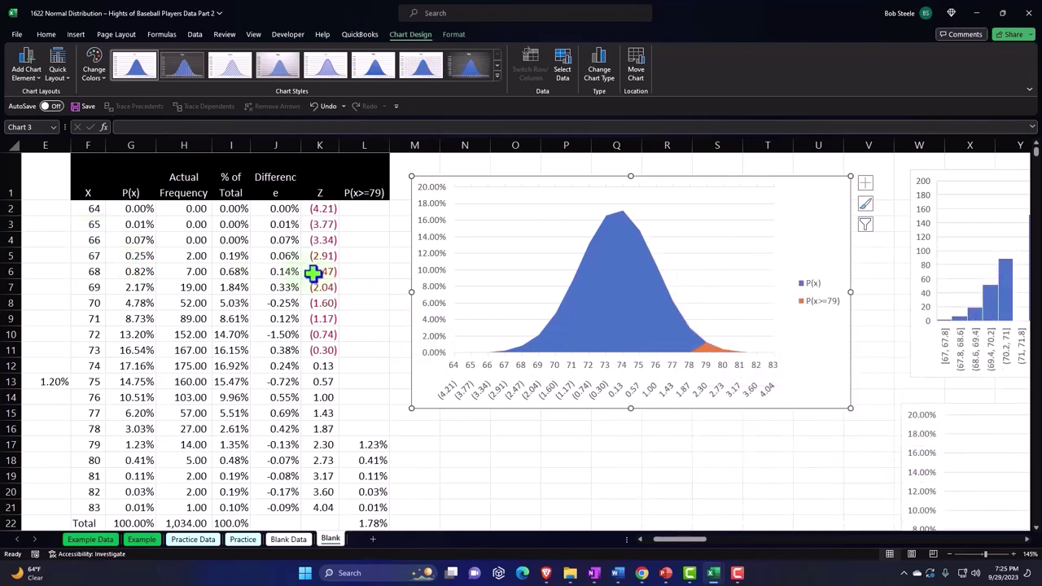
click(448, 185)
drag(496, 179, 613, 183)
- Enter the label P(x<=79) in cell C15, below the P(x>=79) row
click(110, 412)
click(101, 415)
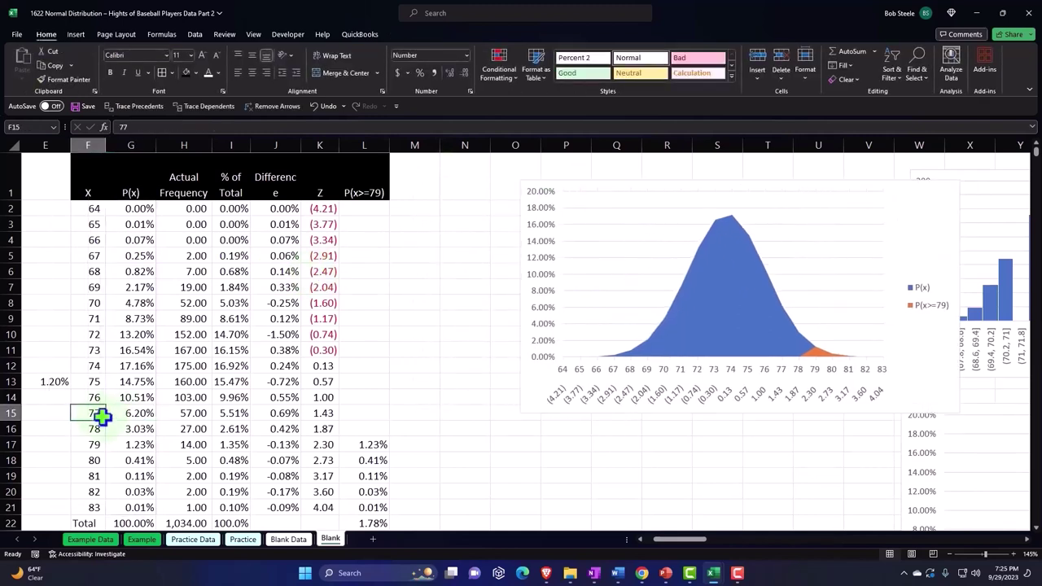
key(Left)
key(Left)
key(Left)
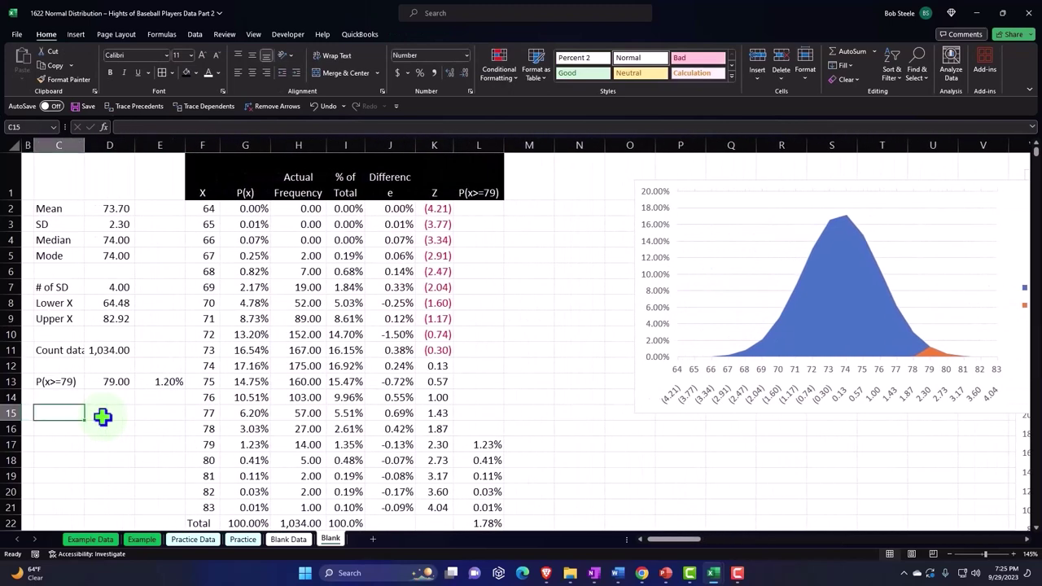
text(P)
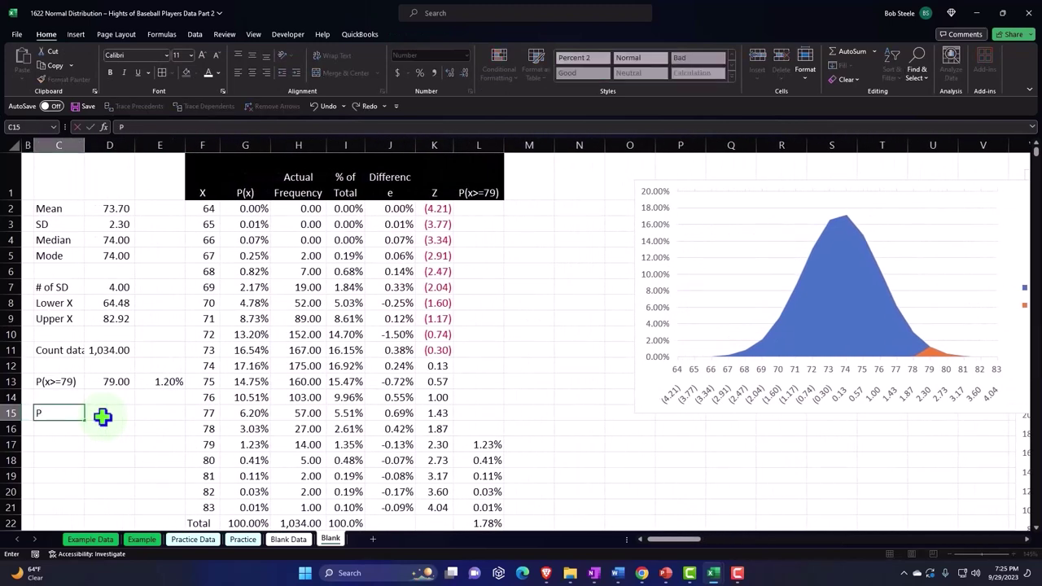
text((x)
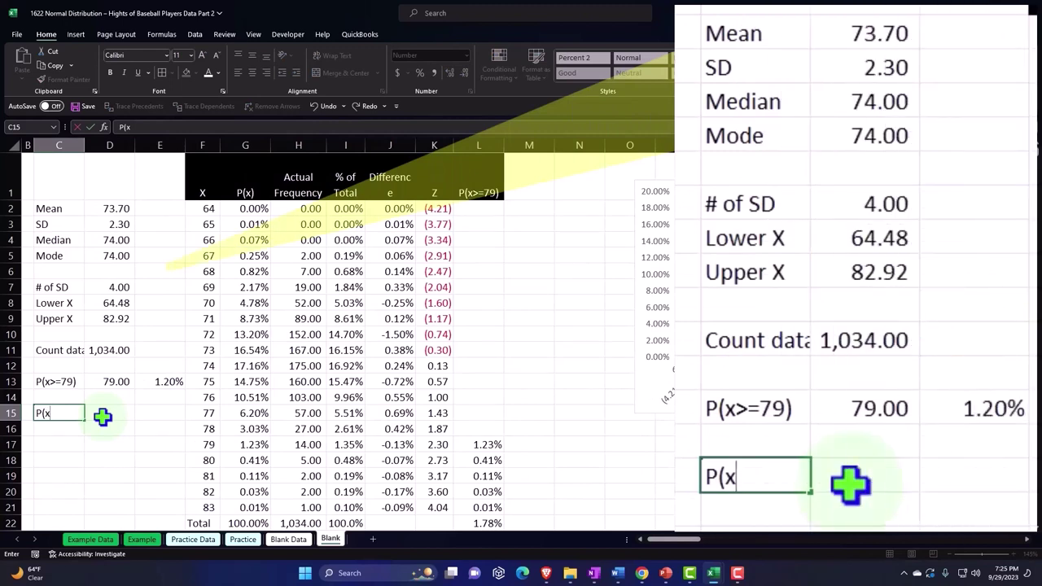
text(<=79)
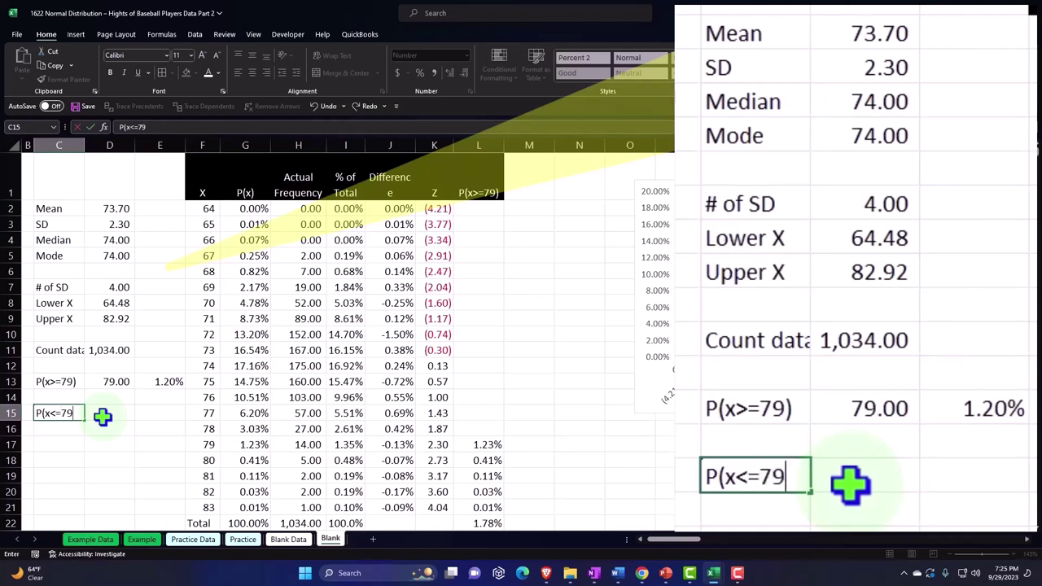
text())
key(Return)
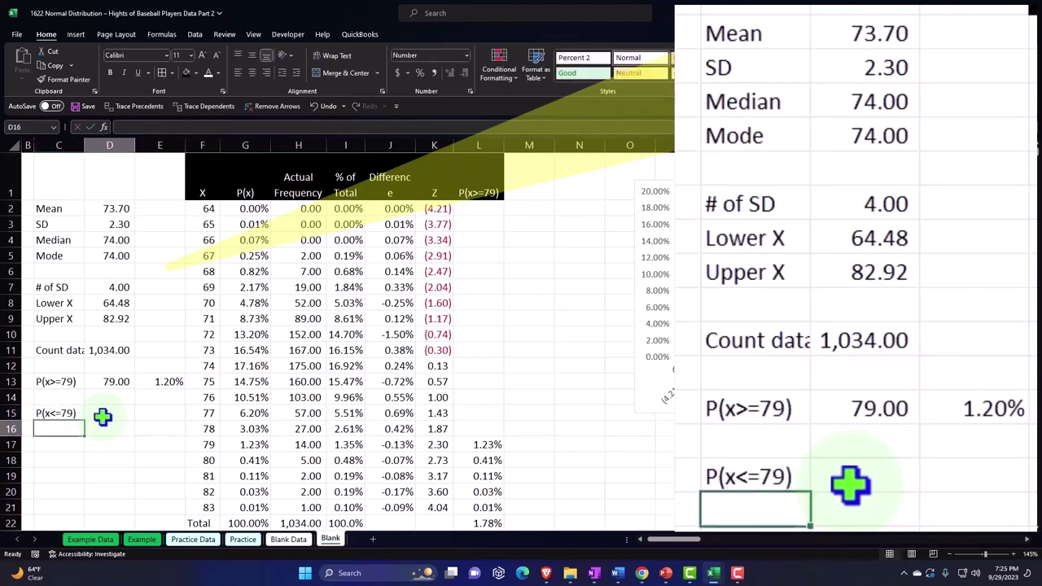
- Enter 79 in cell D15 as the threshold for the P(x<=79) label
click(102, 417)
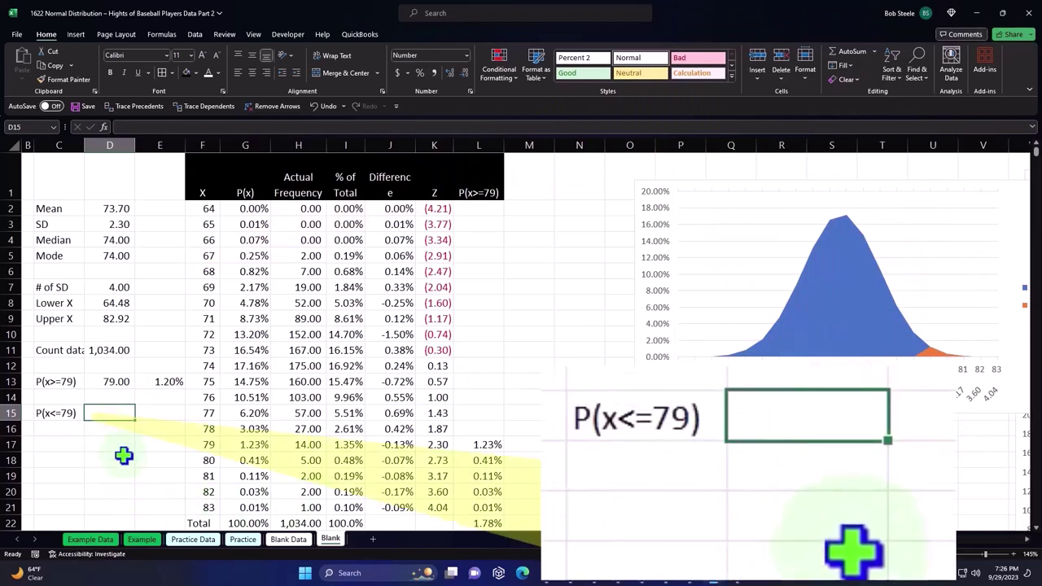
text(79)
key(Return)
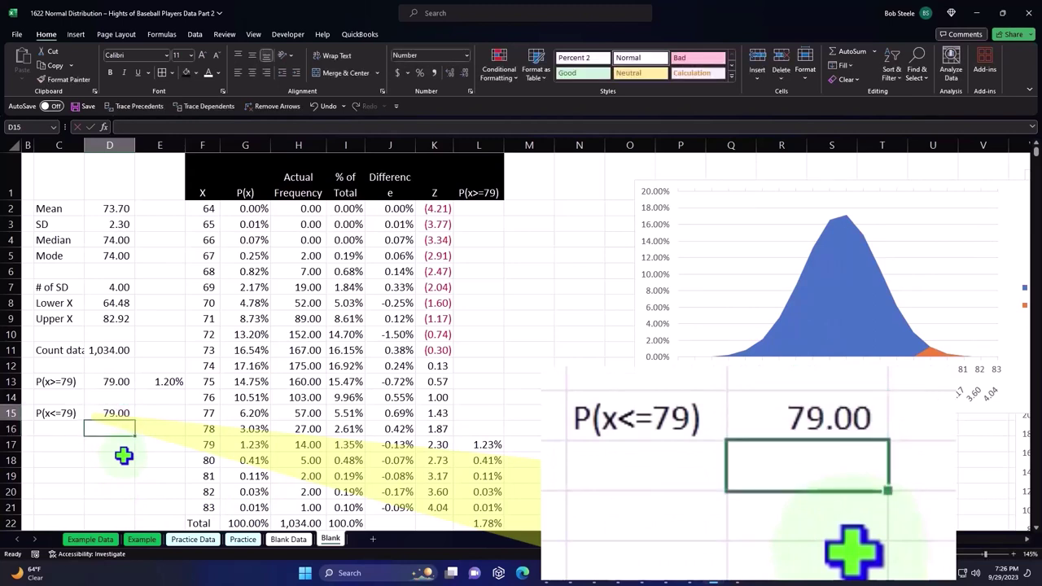
- Begin converting the C15 label into a text formula by enclosing "P(x<=" in quotes after an equals sign and adding an ampersand
key(Up)
key(Left)
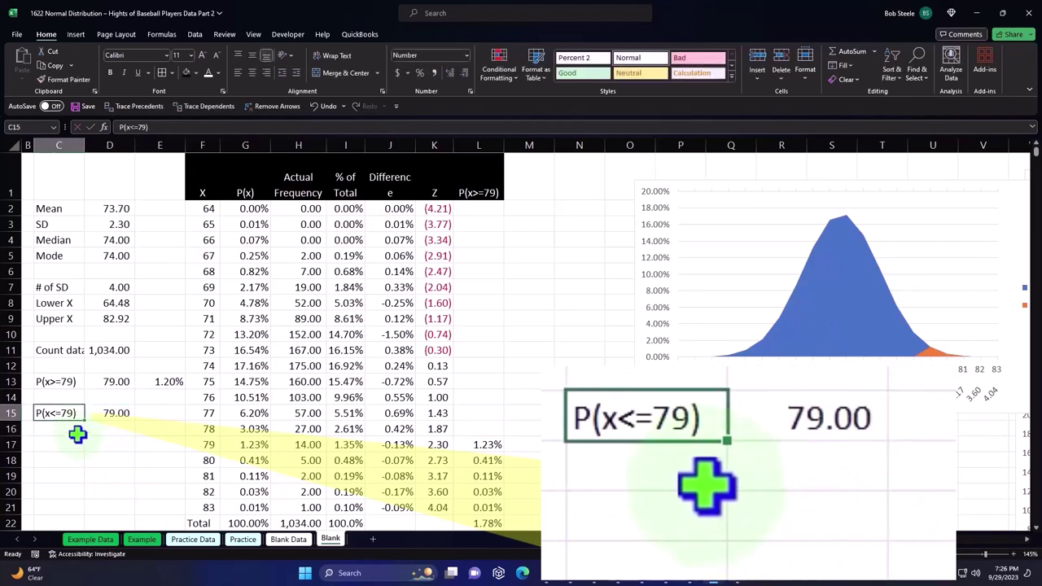
key(F2)
key(Home)
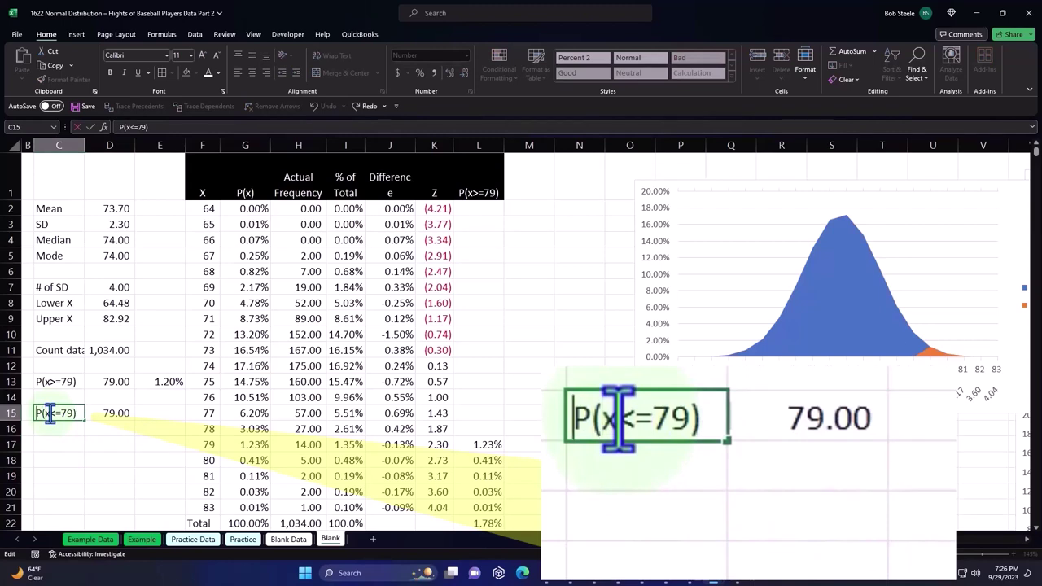
text(=")
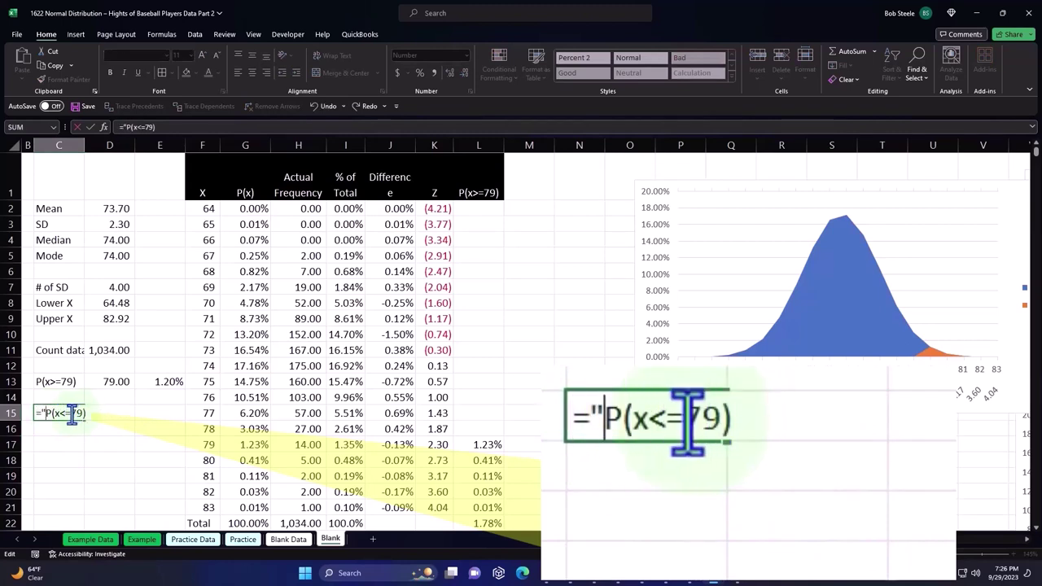
click(71, 416)
text(")
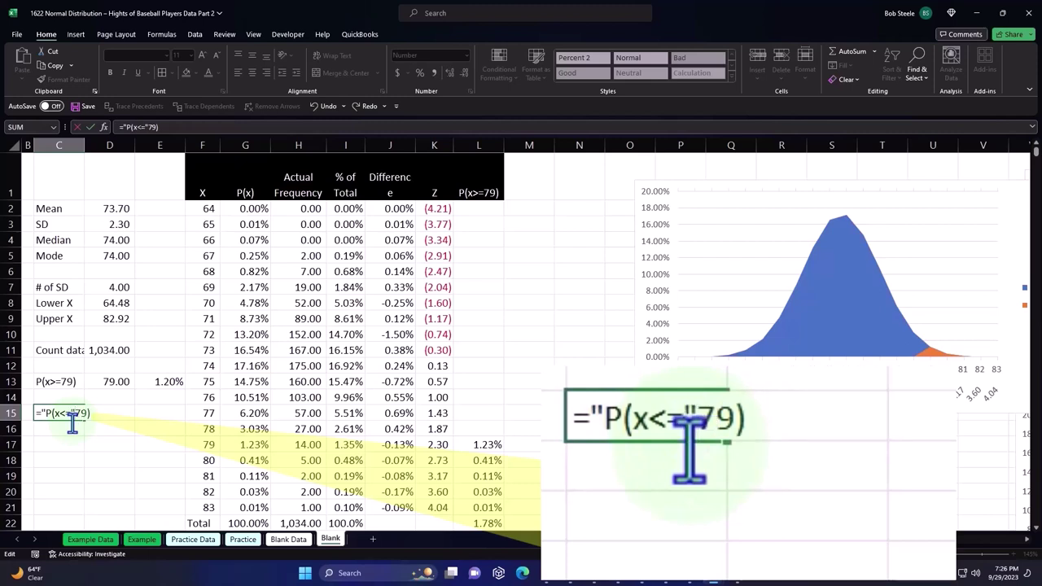
text(&)
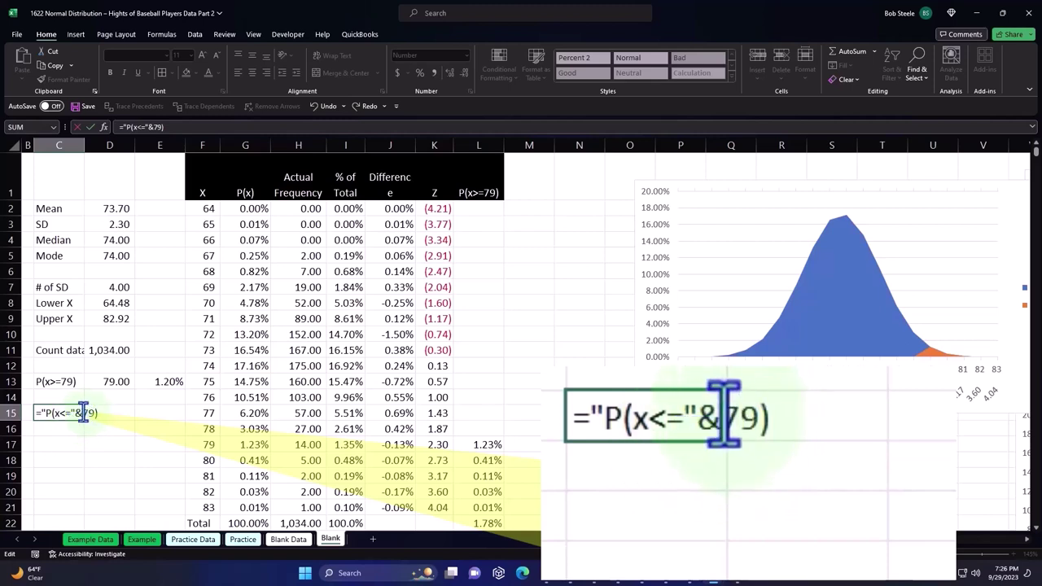
- Replace the hard-coded 79 in the C15 label formula with a reference to D15 and finish it as ="P(x<="&D15&")"
drag(87, 413, 93, 412)
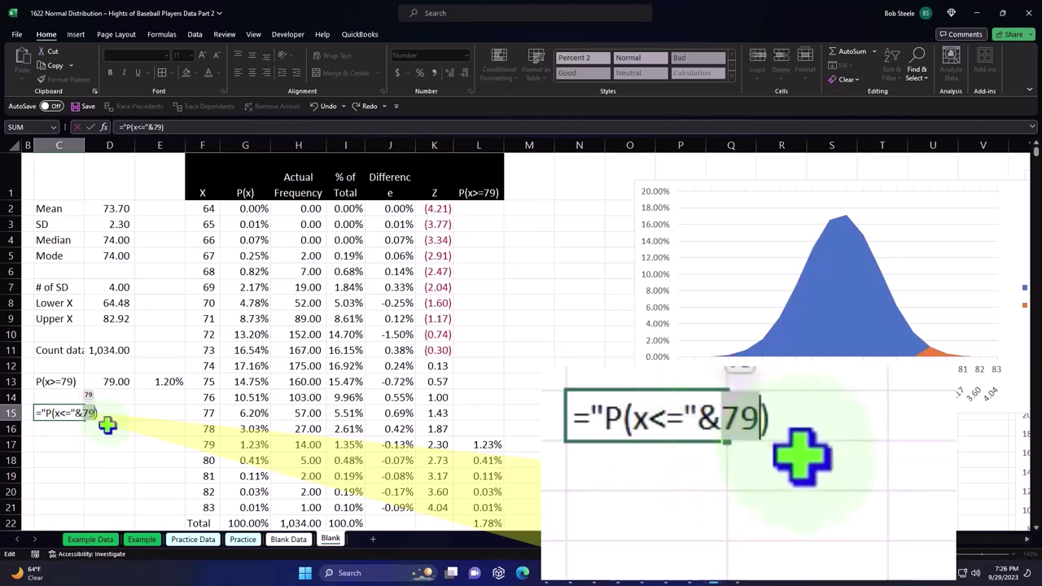
click(112, 443)
key(Up)
key(Up)
key(Up)
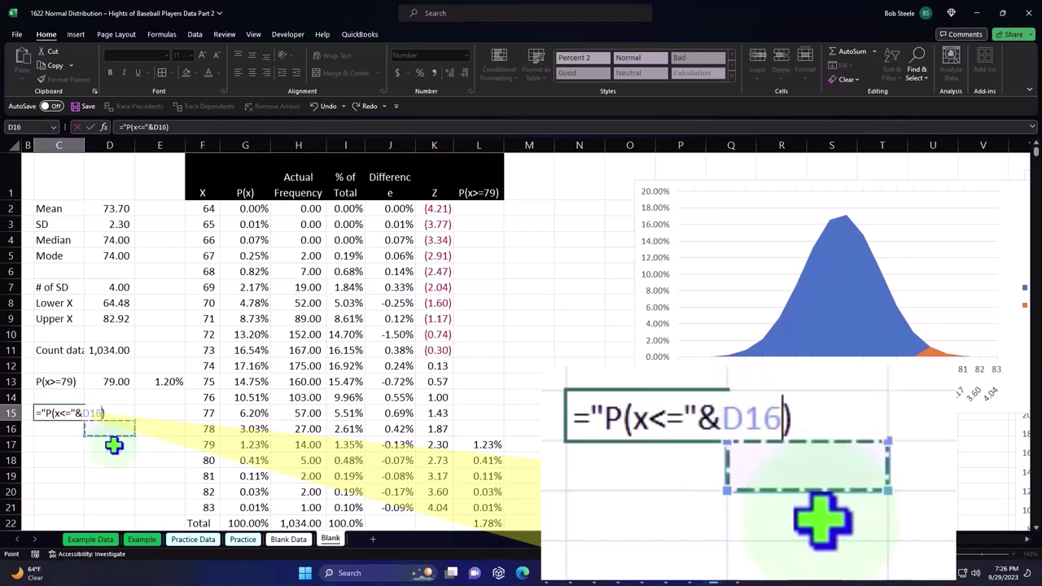
key(Down)
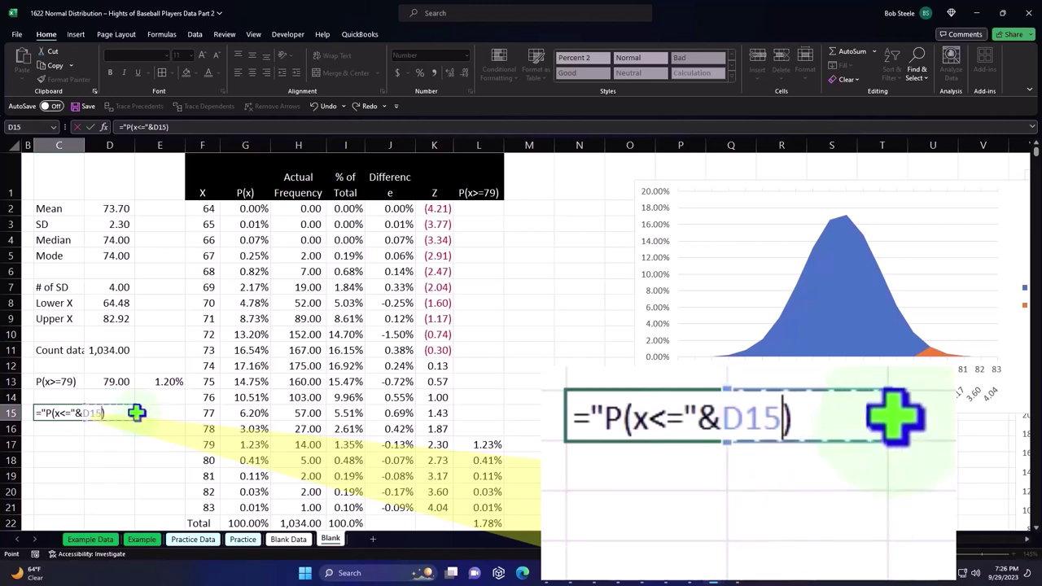
text(&)
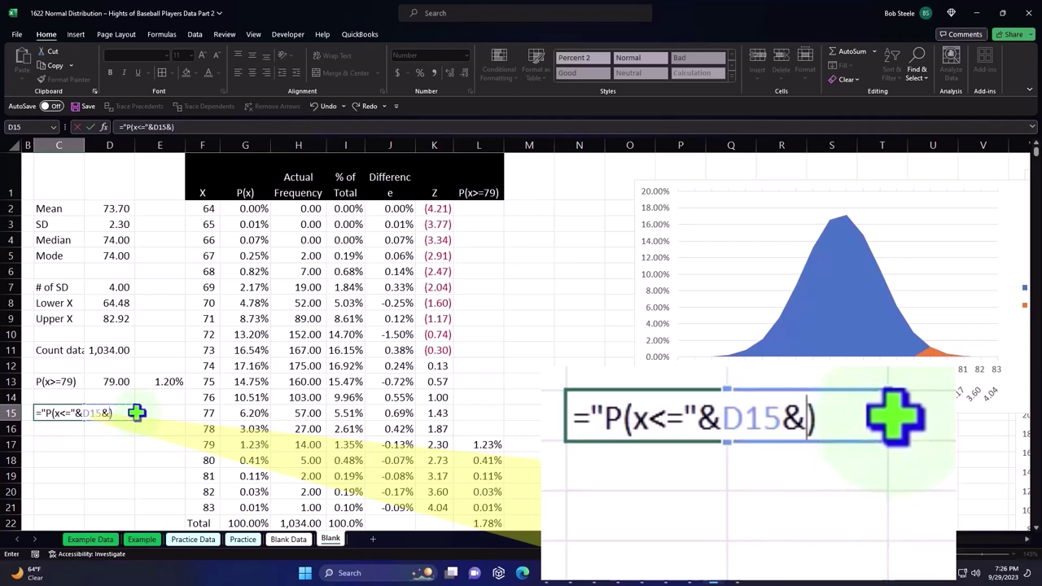
text(")
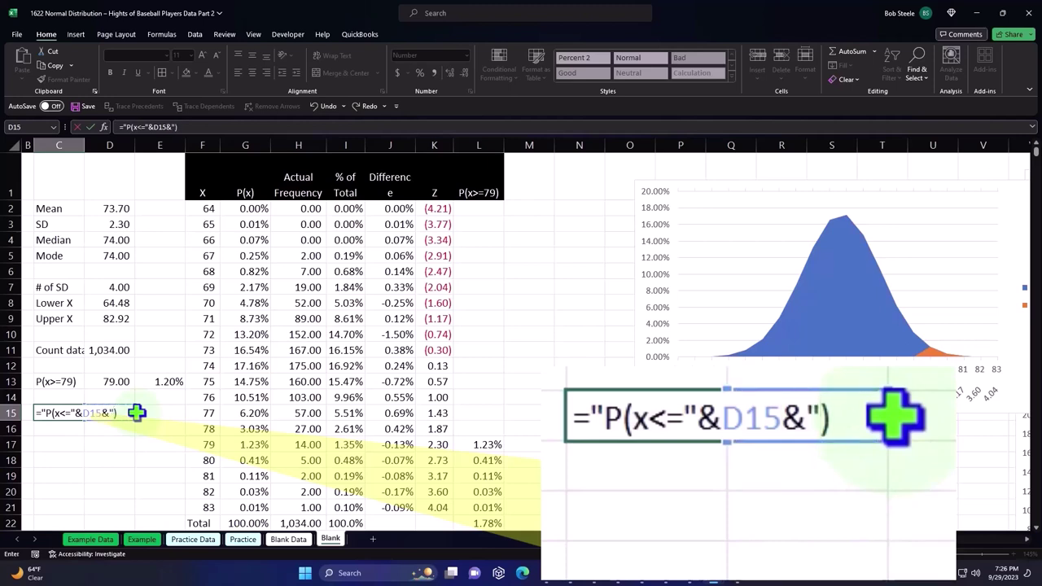
click(127, 413)
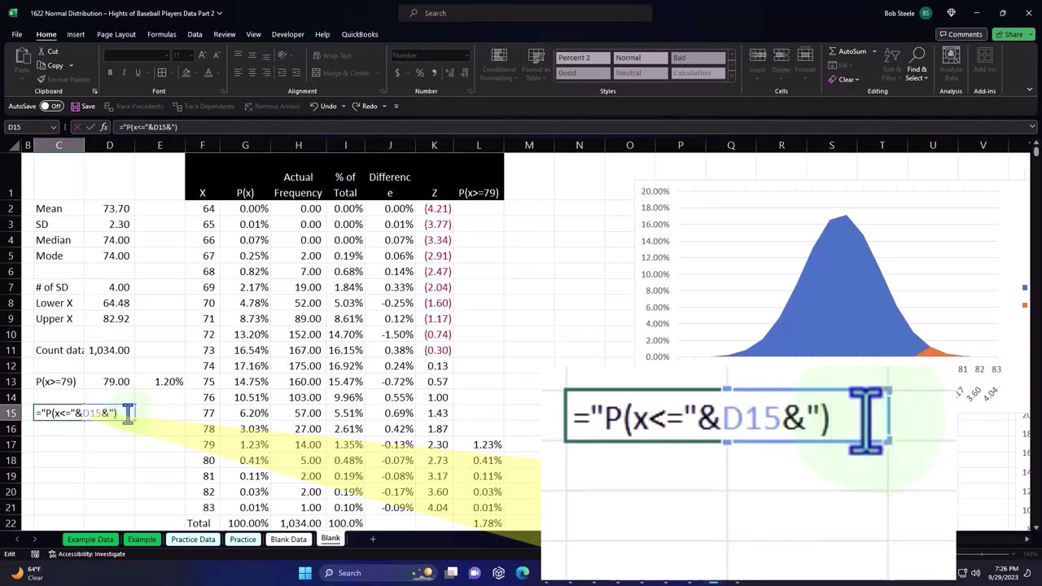
text(")
key(Return)
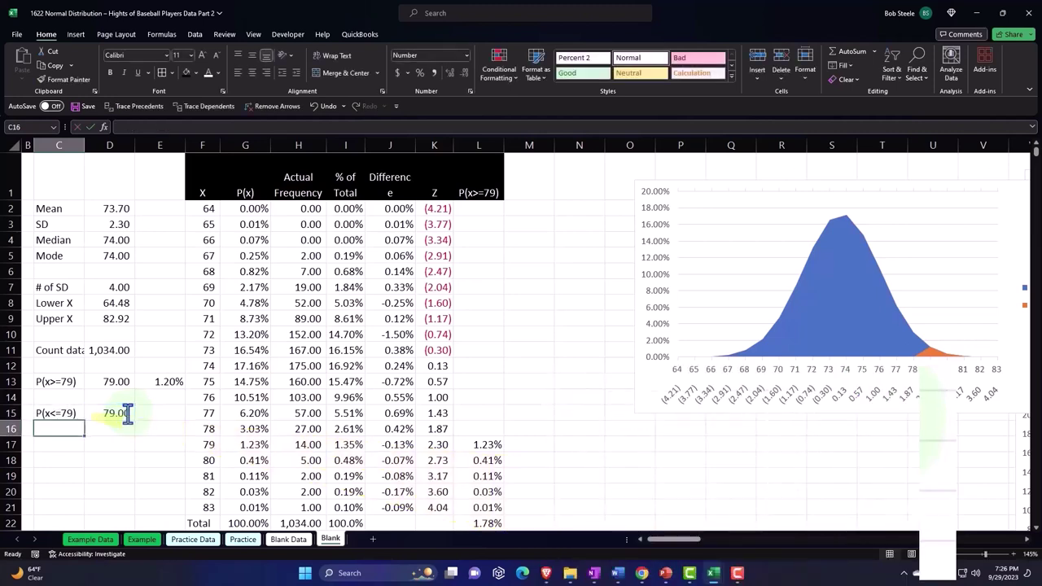
- Test the dynamic label by changing the threshold in D15 to 80 and then to 90
click(127, 413)
text(80)
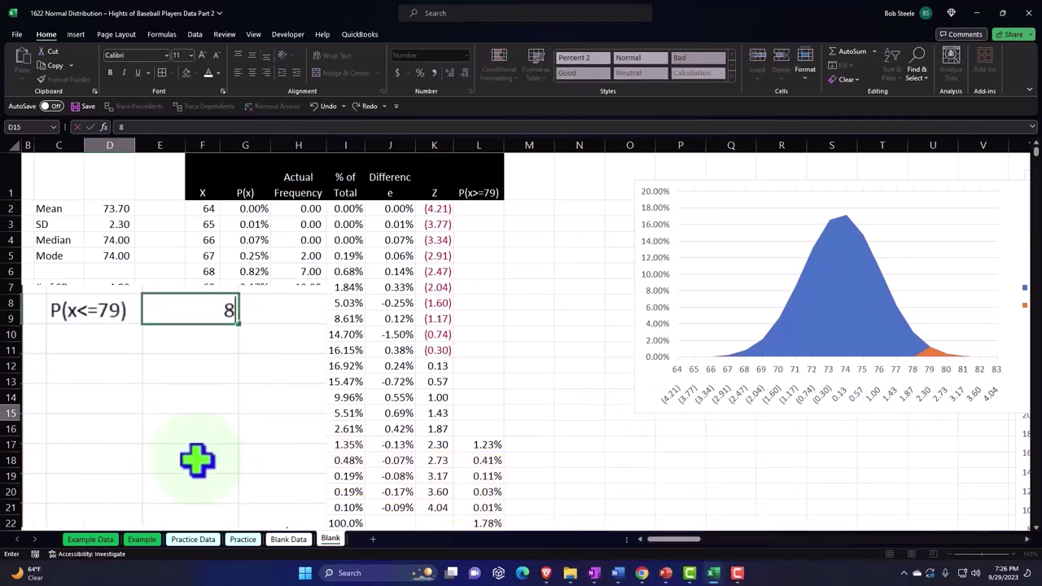
key(Return)
key(Up)
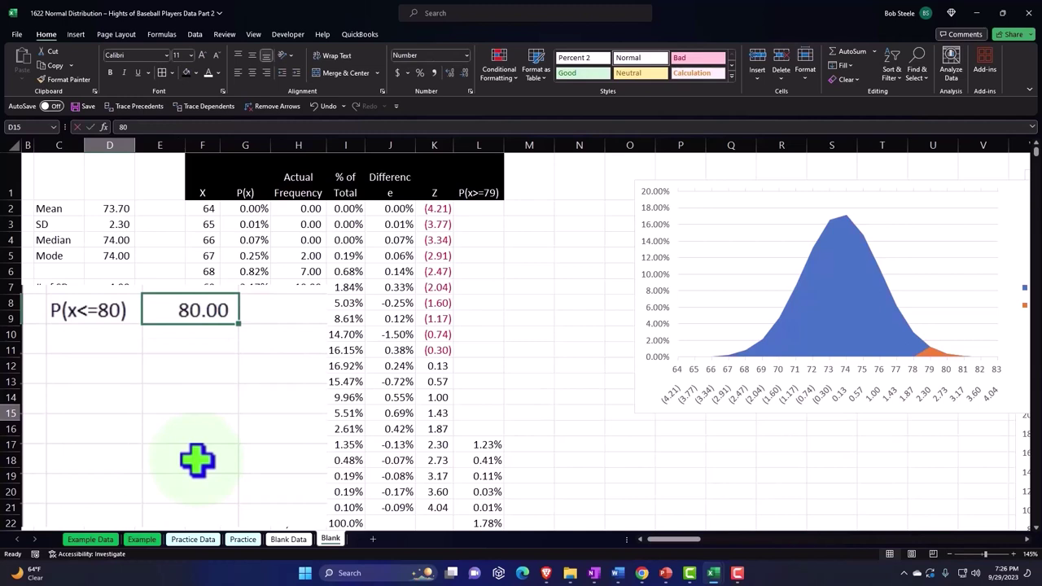
text(90)
key(Return)
- Enter =NORM.DIST(D15,D2,D3,1) in cell E15 and format the result as a percentage with two decimals
key(Right)
key(Up)
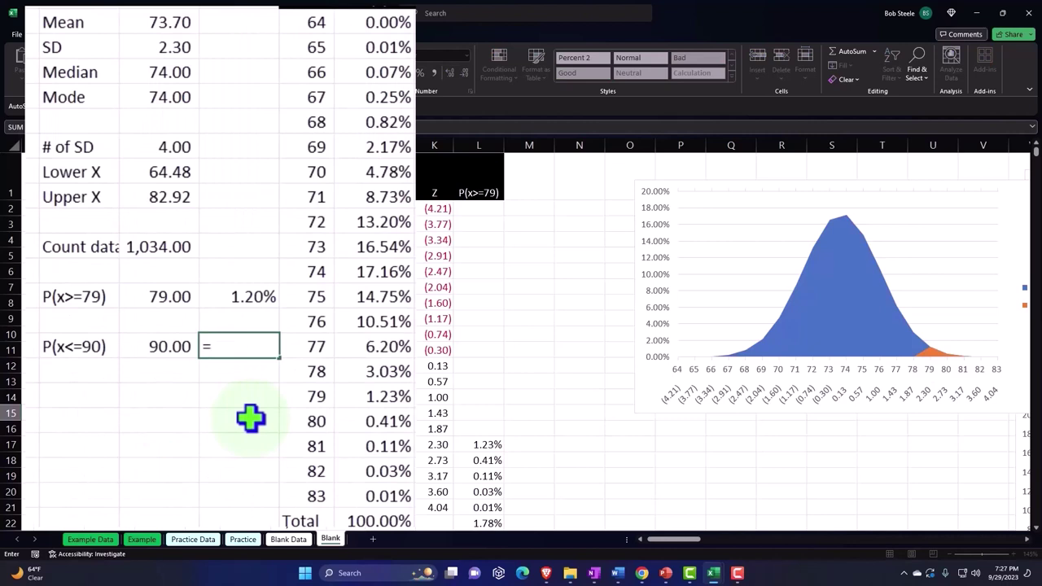
text(nor)
key(Tab)
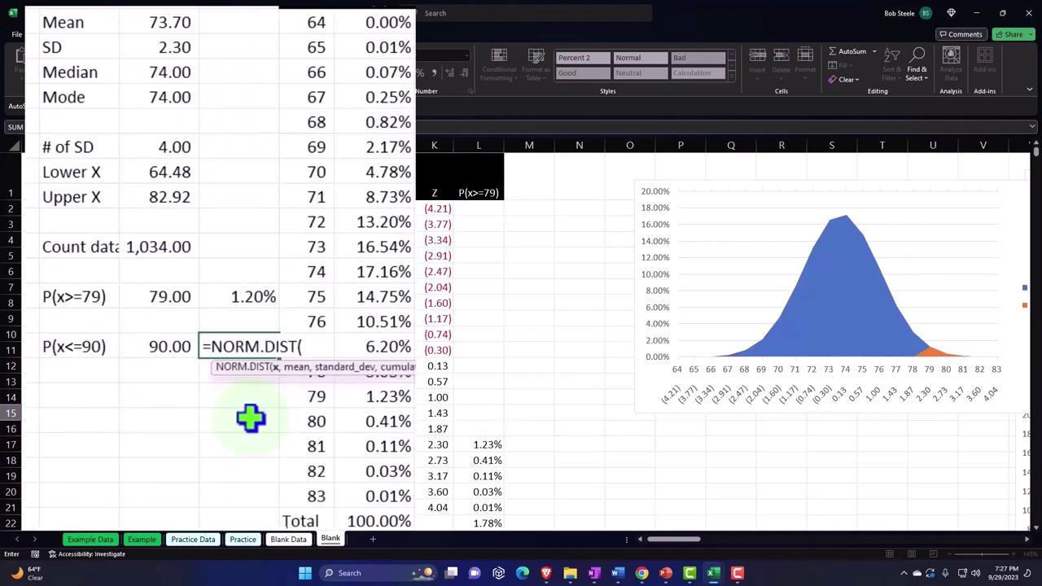
click(167, 349)
text(,)
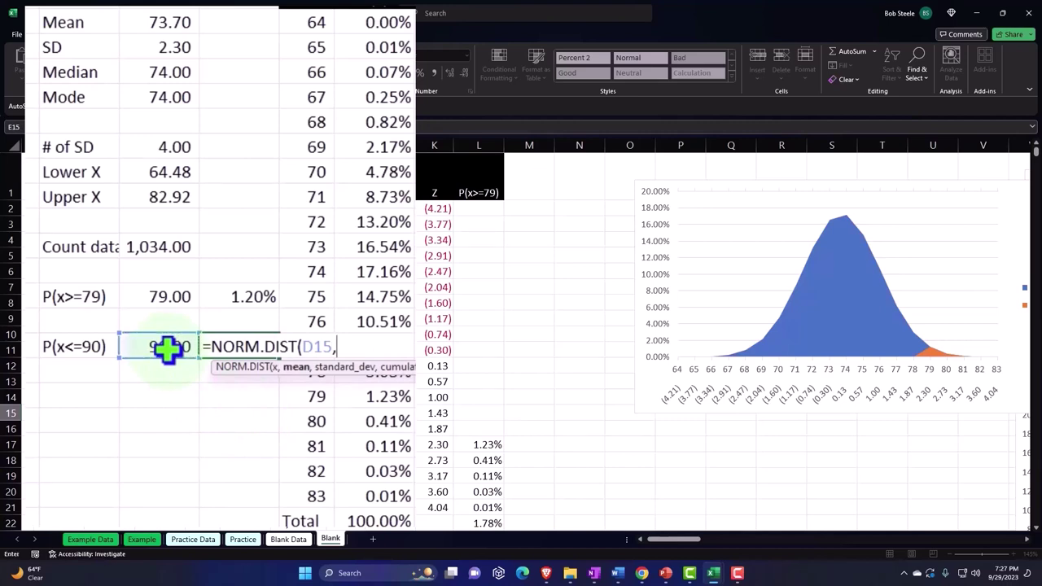
click(151, 27)
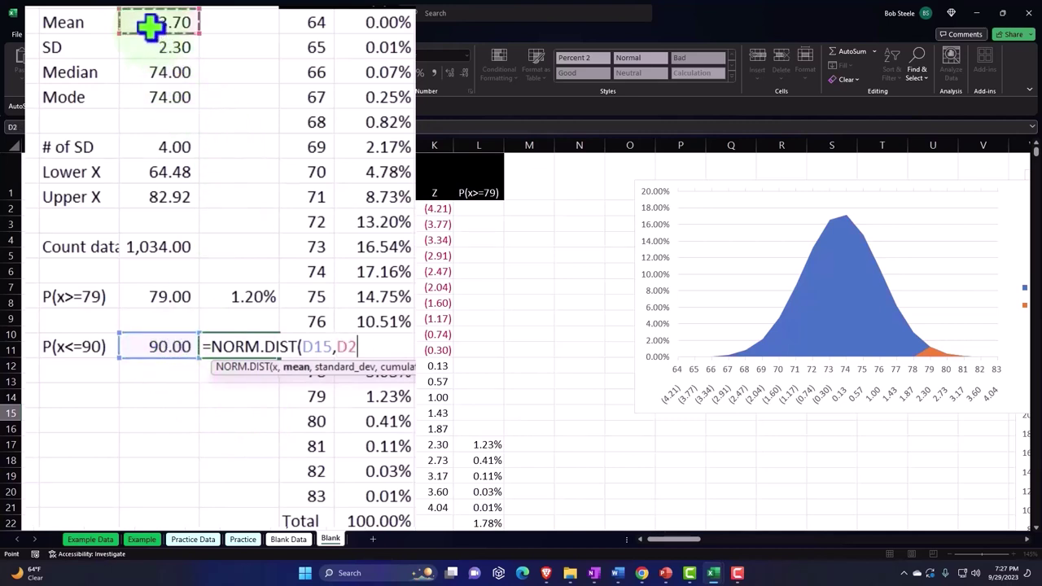
text(,)
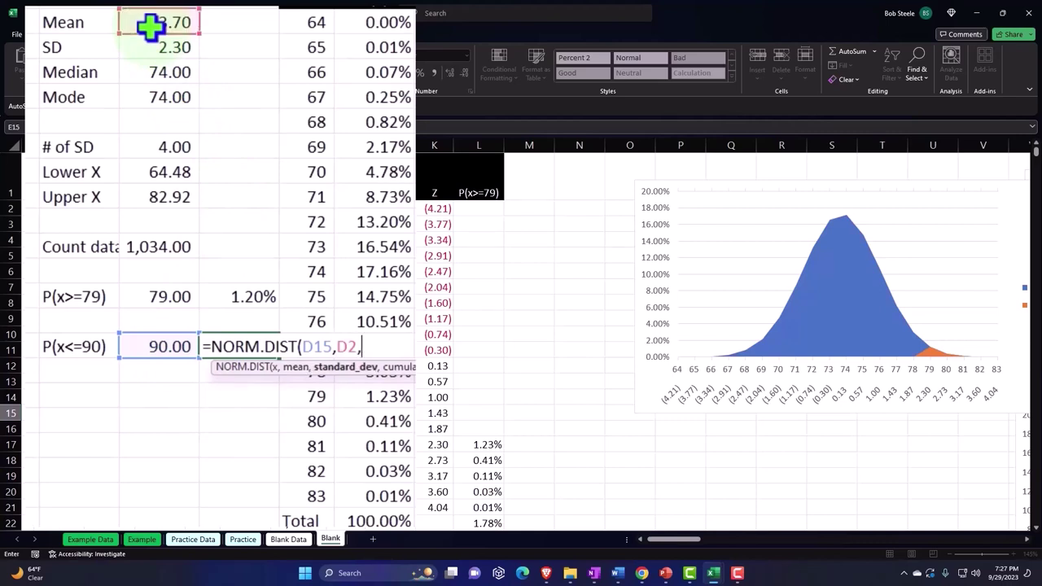
click(155, 47)
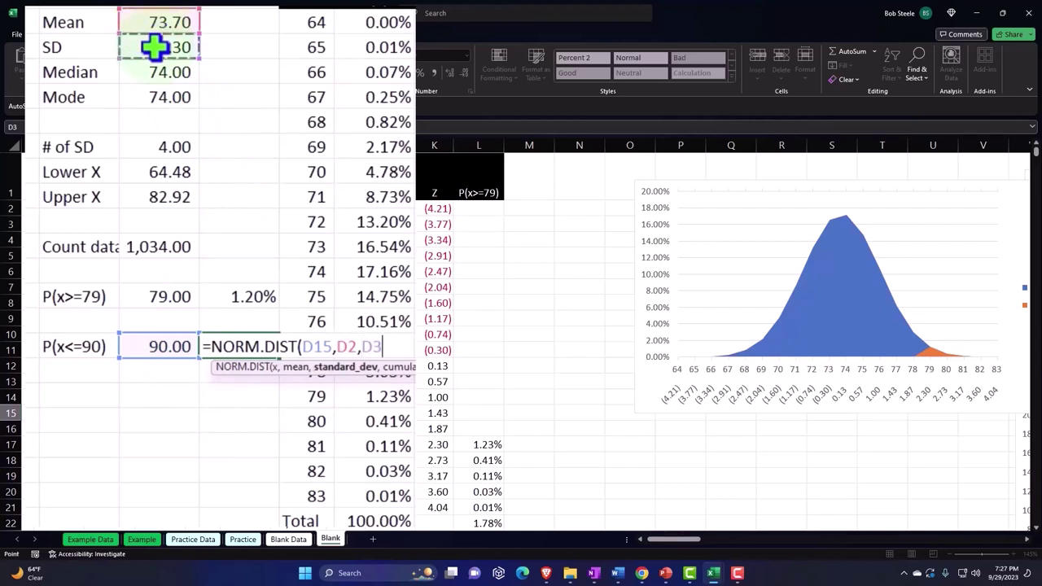
text(,)
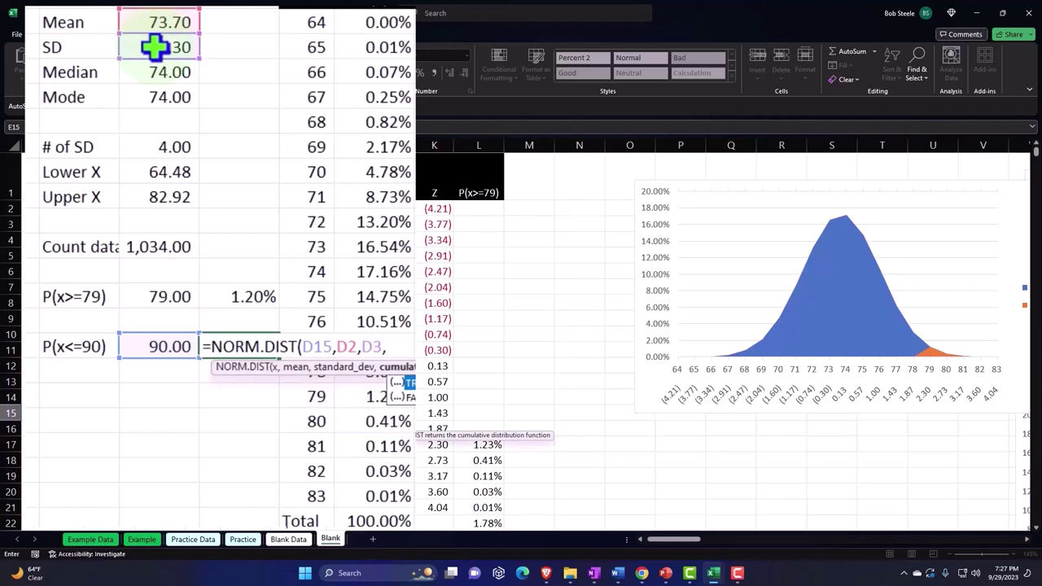
text(1))
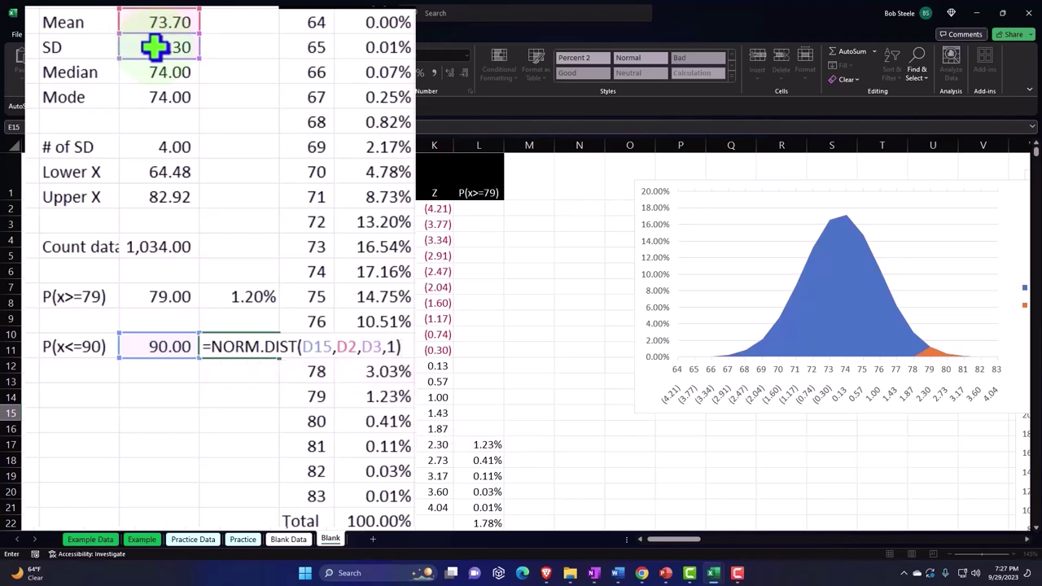
key(ctrl+Return)
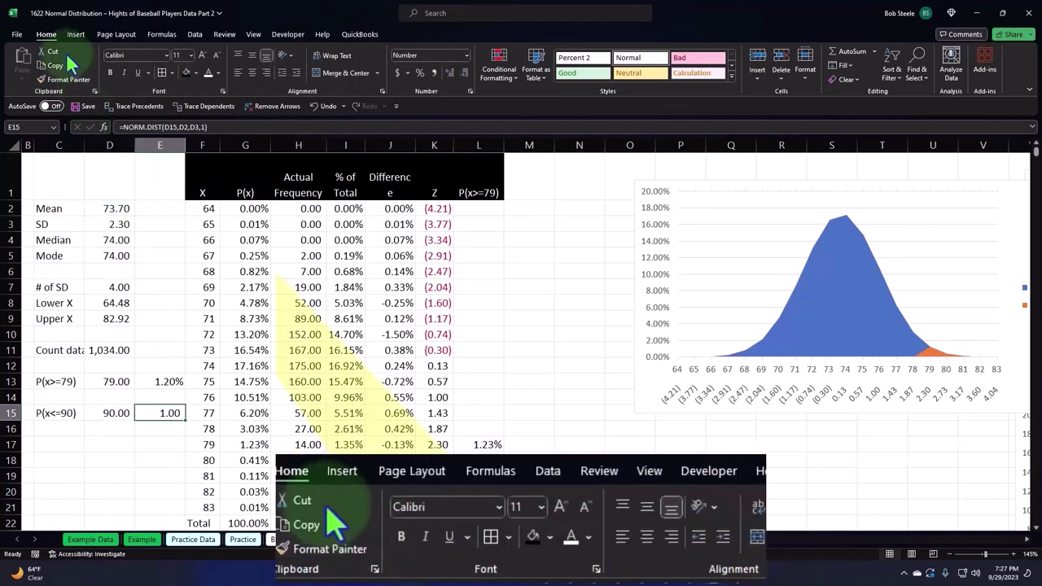
click(419, 72)
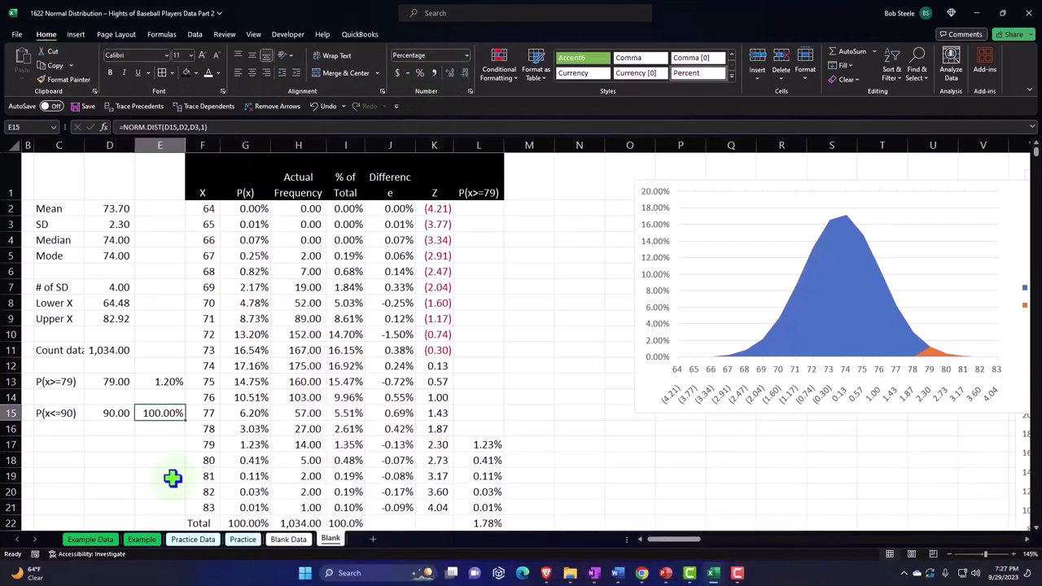
- Set the threshold in D15 back to 79
click(104, 412)
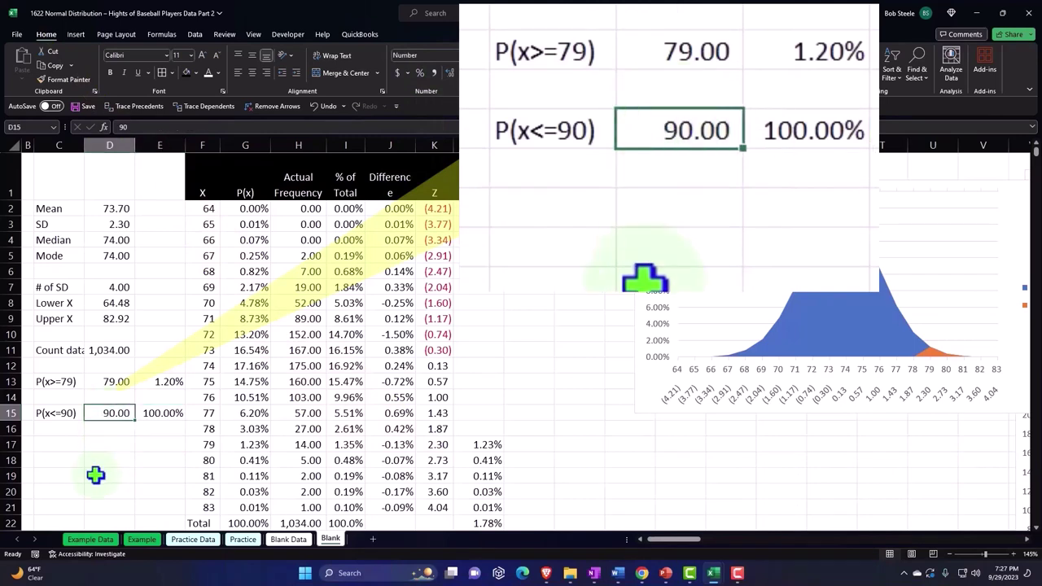
text(79)
key(Return)
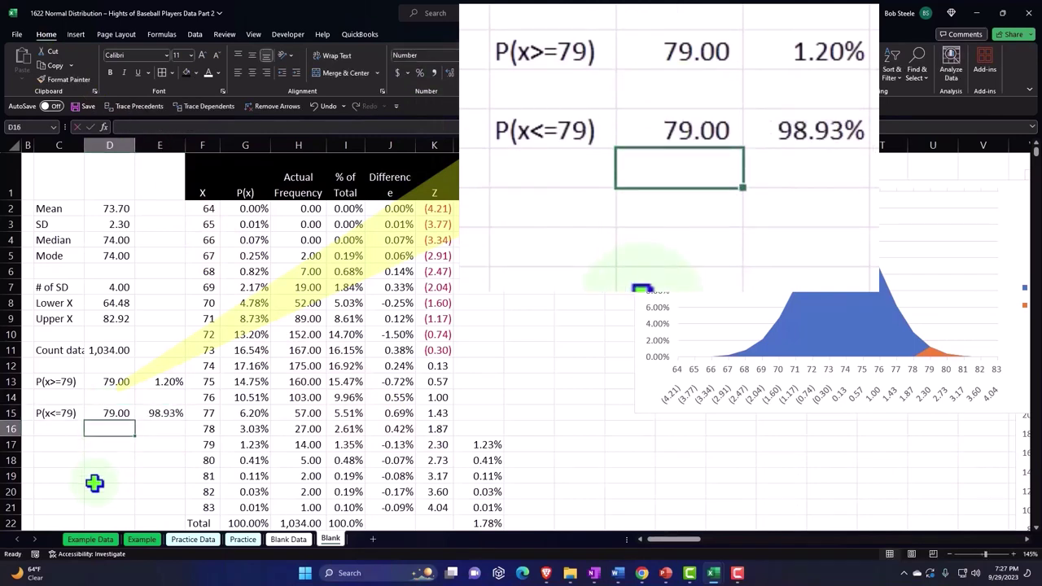
- Repeat the P(x<=79) label in cell C16 by referencing the label cell C15 above it
key(Left)
text(=)
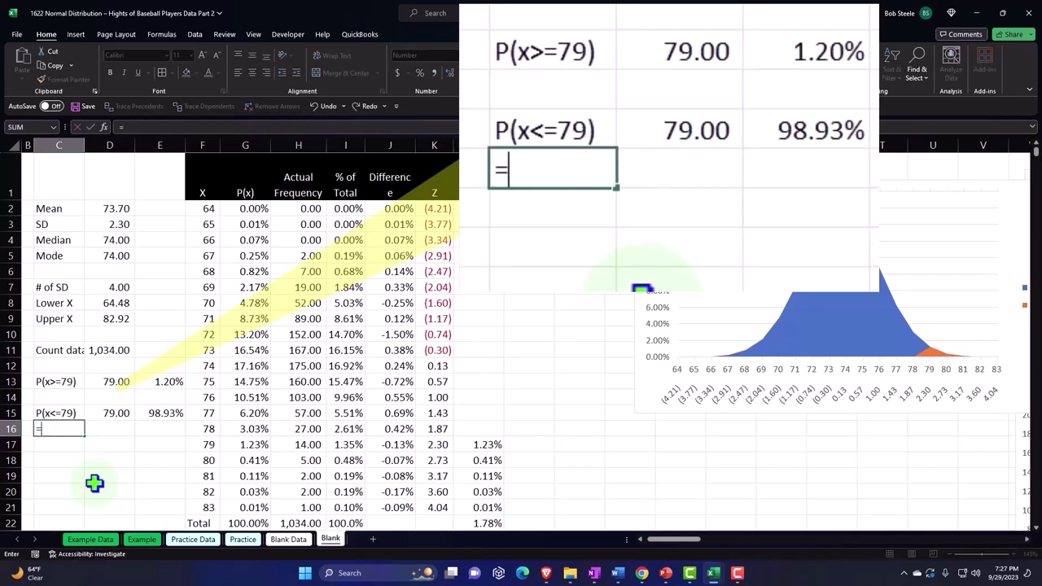
key(Up)
key(Return)
- Enter =1-E13 in cell E16 to calculate the complement of the P(x>=79) probability
key(Right)
key(Right)
key(Up)
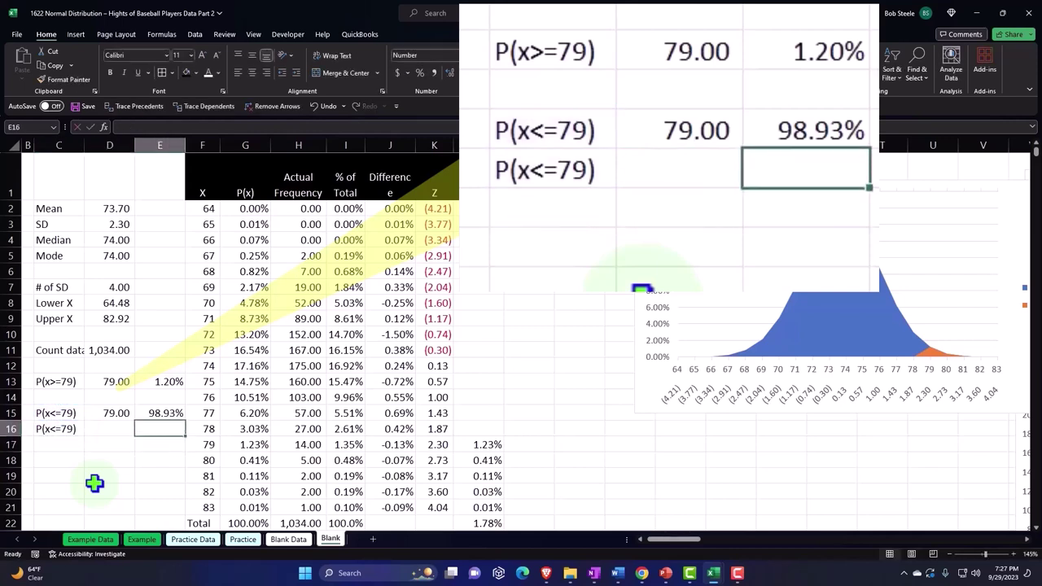
text(=)
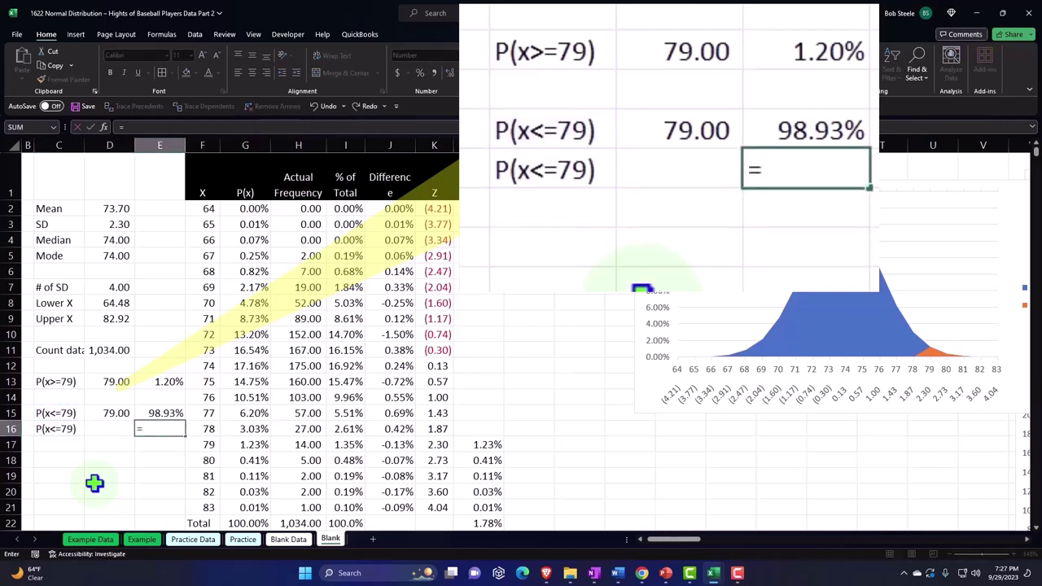
text(1-)
key(Up)
key(Up)
key(Up)
key(Return)
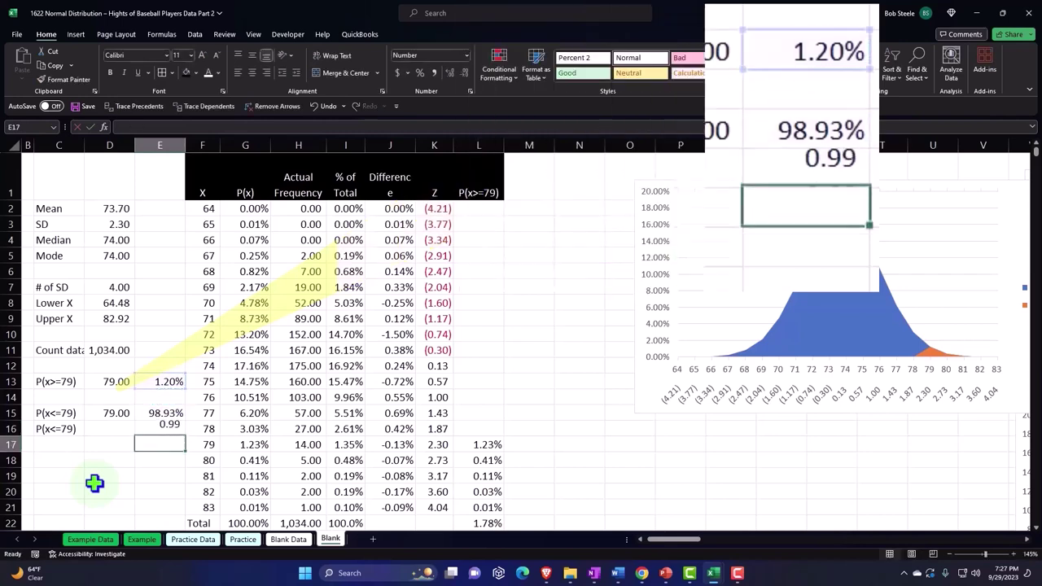